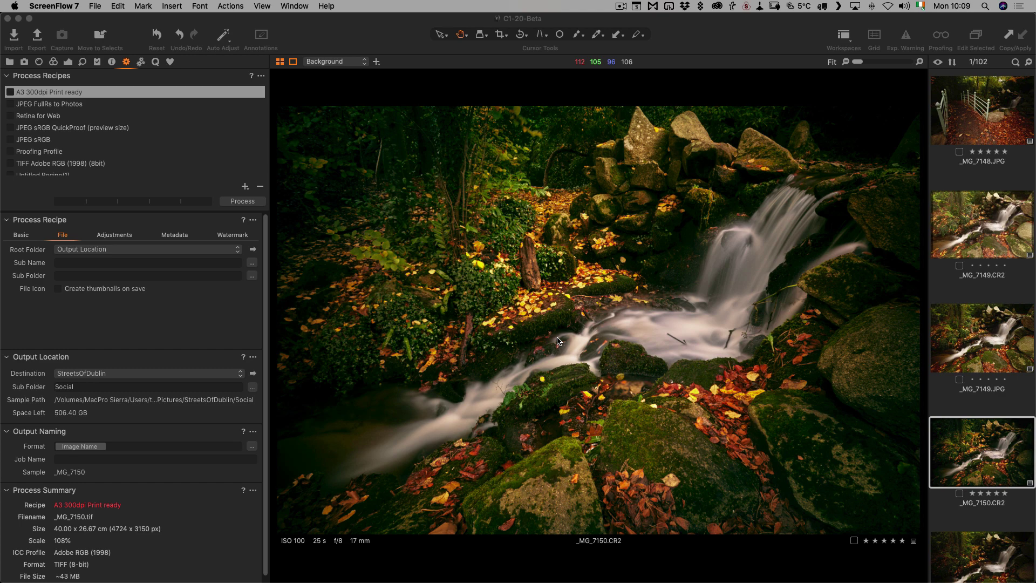
# - Switch to Lightroom Classic and look through the photos in the Election Posters 1 folder
pyautogui.press('super+Tab')
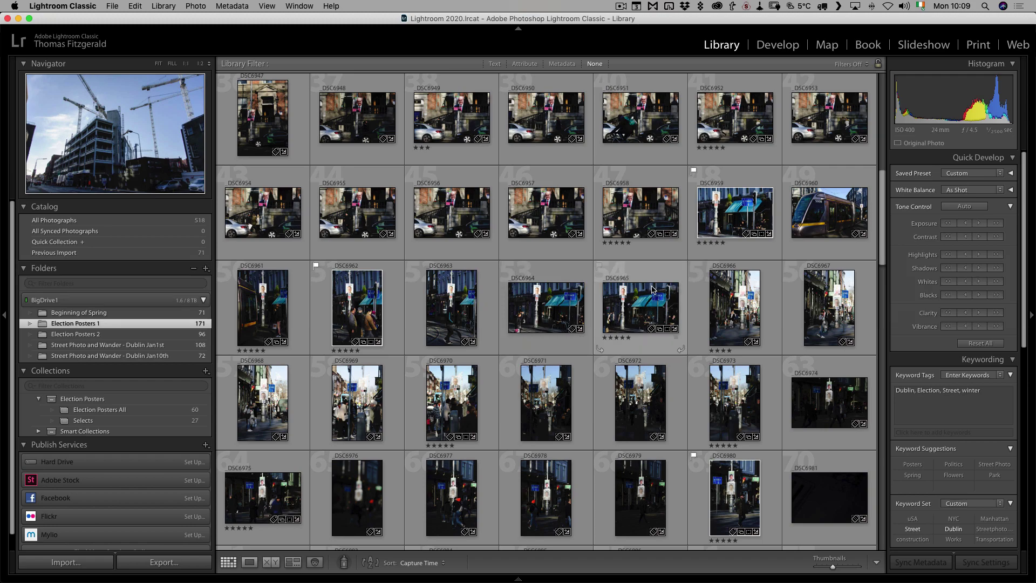
pyautogui.scroll(-1, 652, 288)
pyautogui.scroll(10, 646, 277)
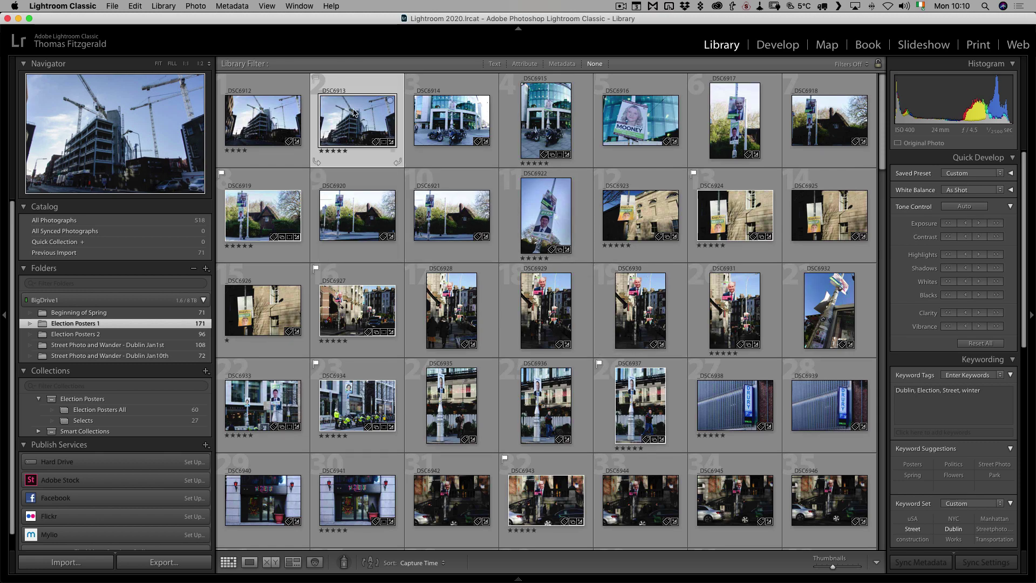
pyautogui.scroll(-10, 608, 206)
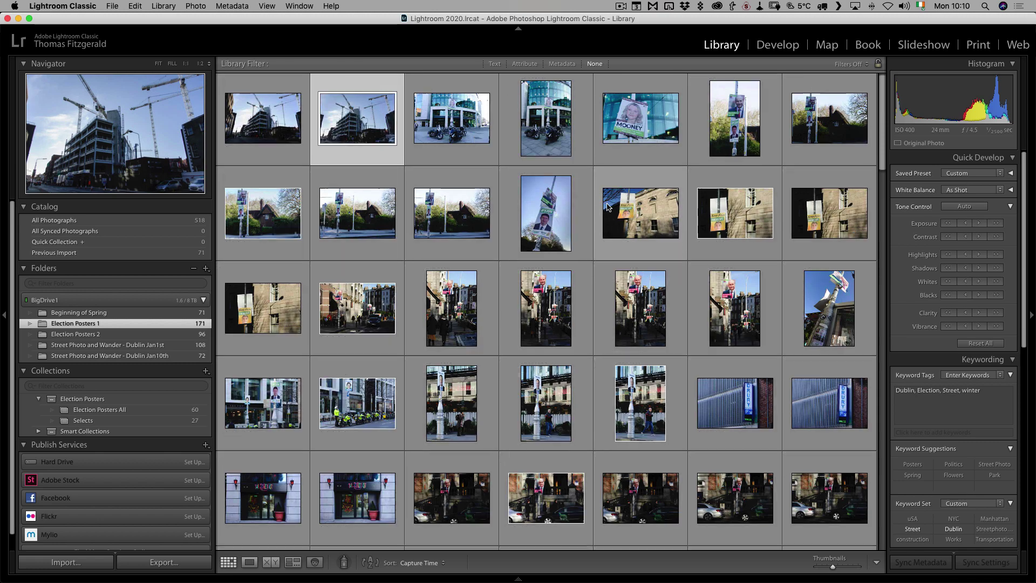
pyautogui.scroll(8, 607, 206)
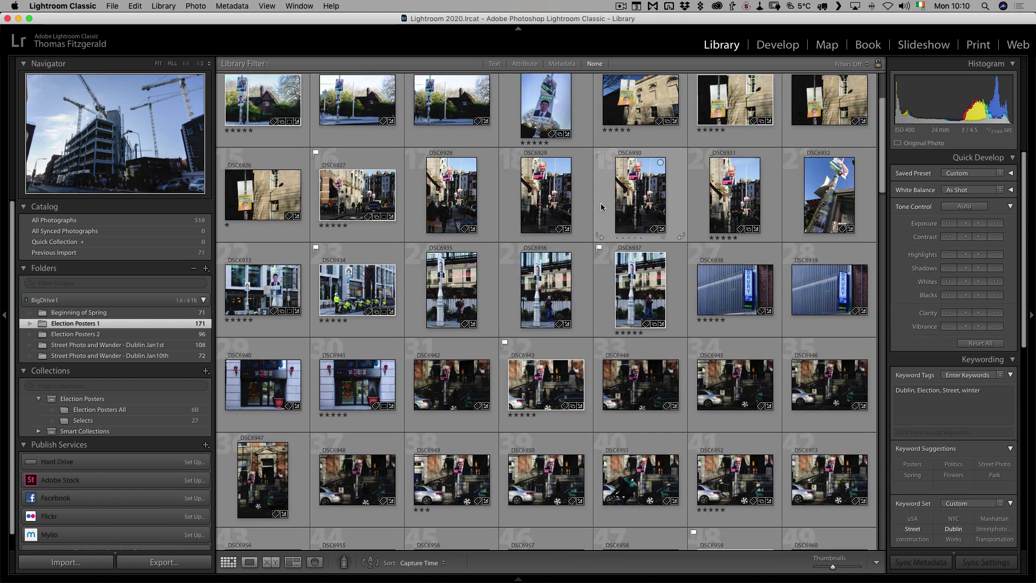
# - Filter the Election Posters 1 folder by attribute to only the five-star photos and review them
pyautogui.click(524, 63)
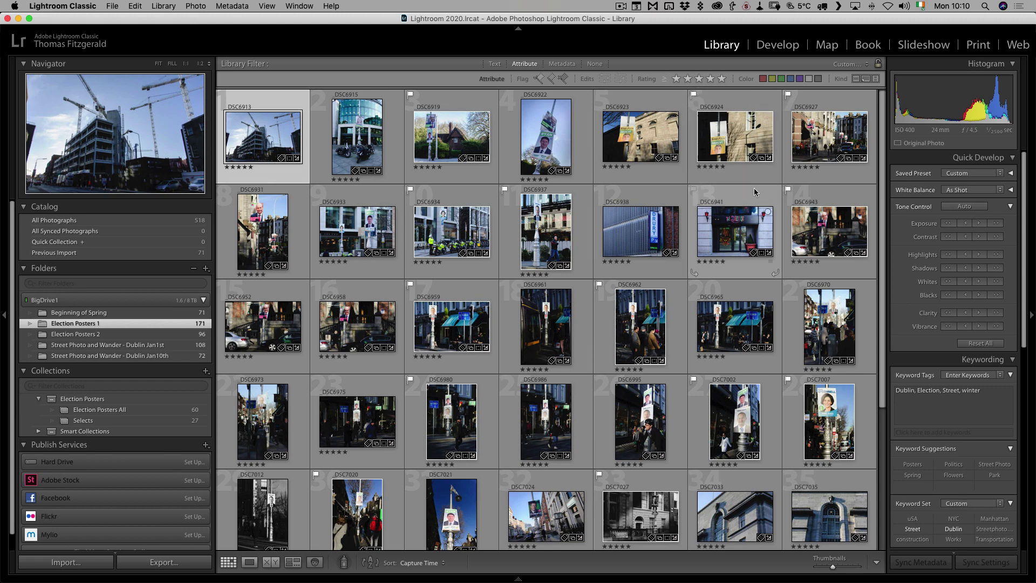
pyautogui.scroll(-4, 498, 311)
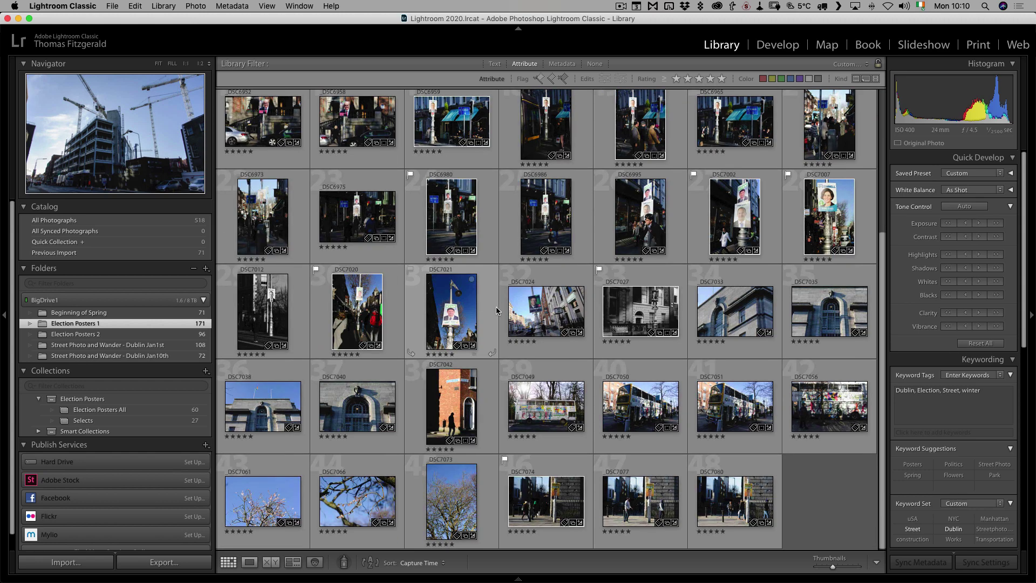
pyautogui.scroll(4, 497, 311)
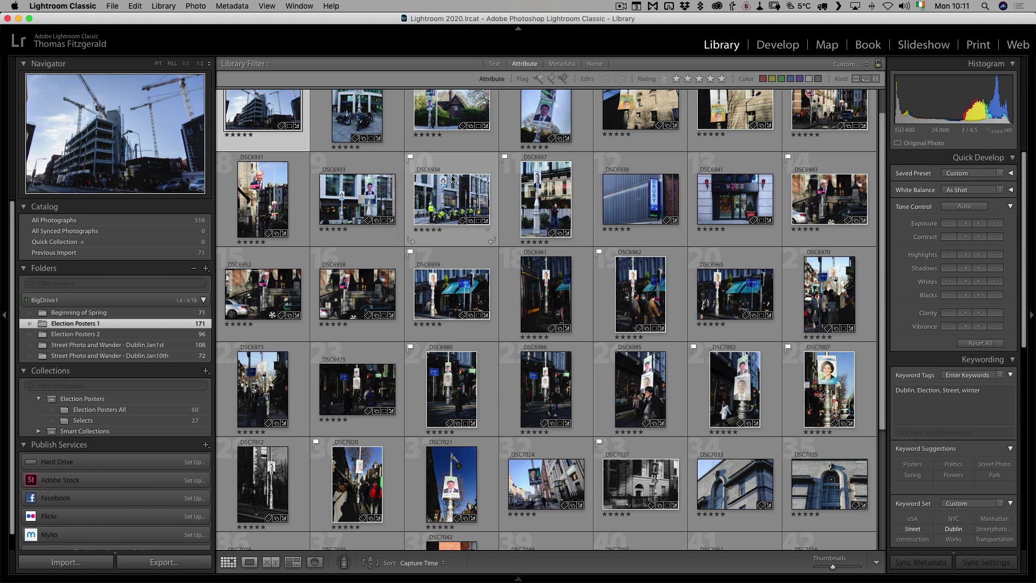
pyautogui.scroll(1, 449, 174)
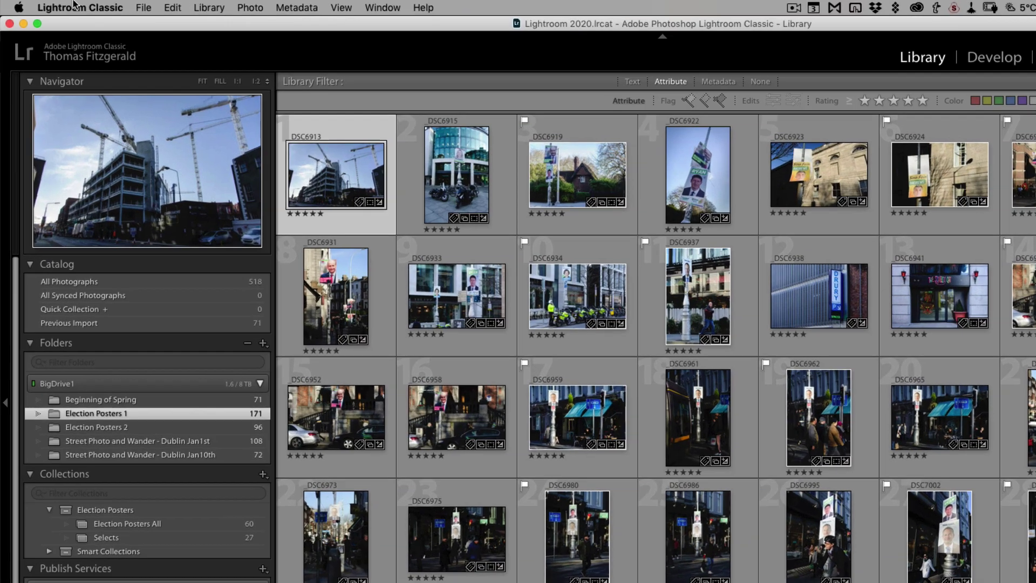
# - Check the automatic XMP writing option in the catalog's metadata settings, leaving the settings as they are
pyautogui.click(58, 5)
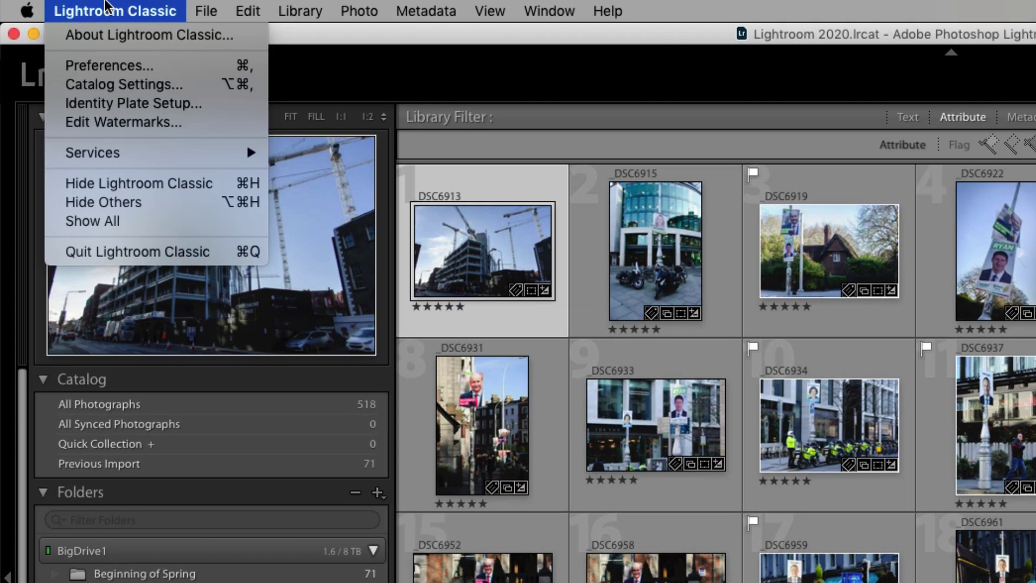
pyautogui.click(152, 85)
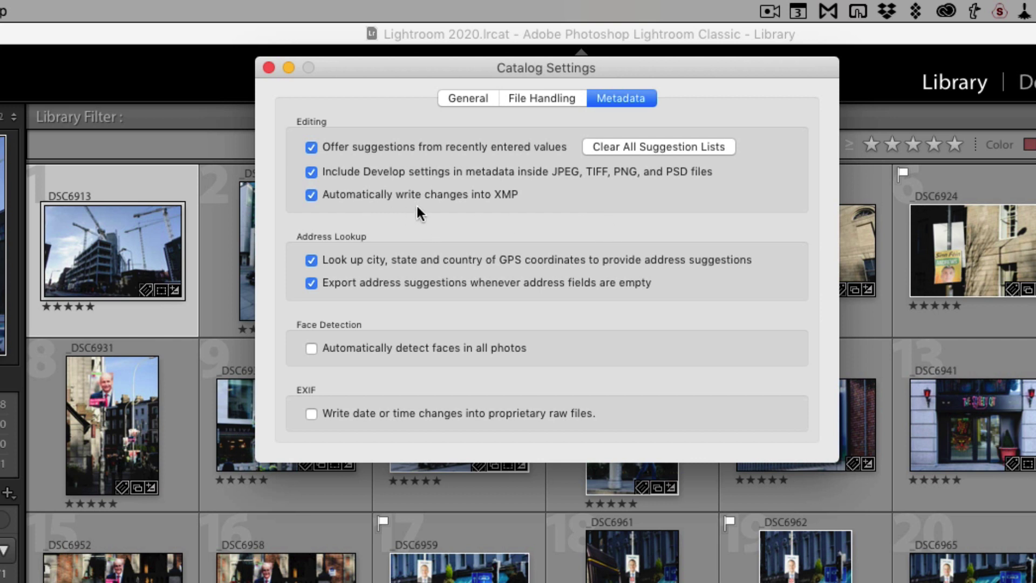
pyautogui.click(268, 66)
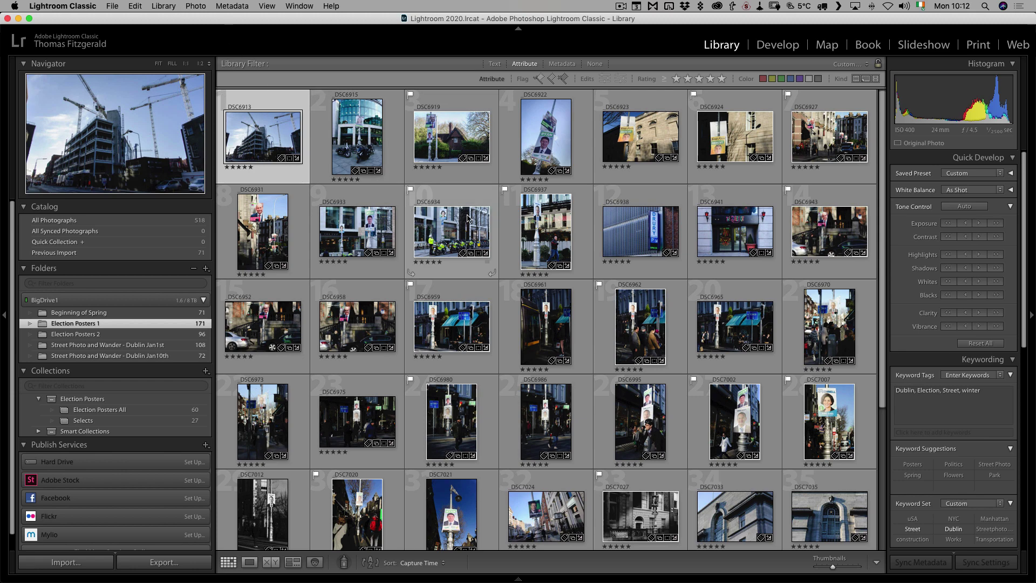
# - Select all the filtered photos, locate the Save Metadata to Files command without running it, and clear the selection
pyautogui.press('super+a')
pyautogui.click(163, 6)
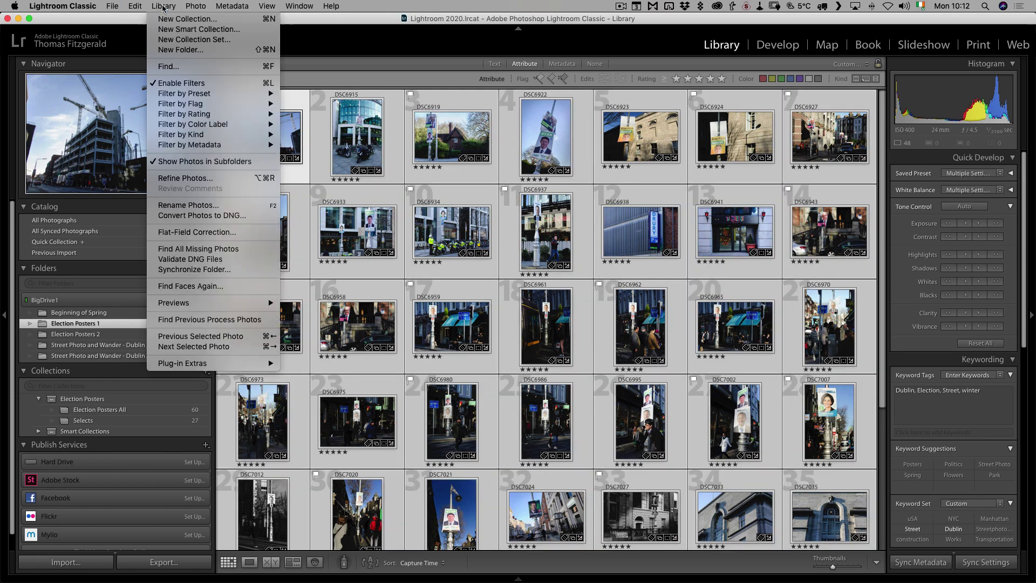
pyautogui.moveTo(232, 7)
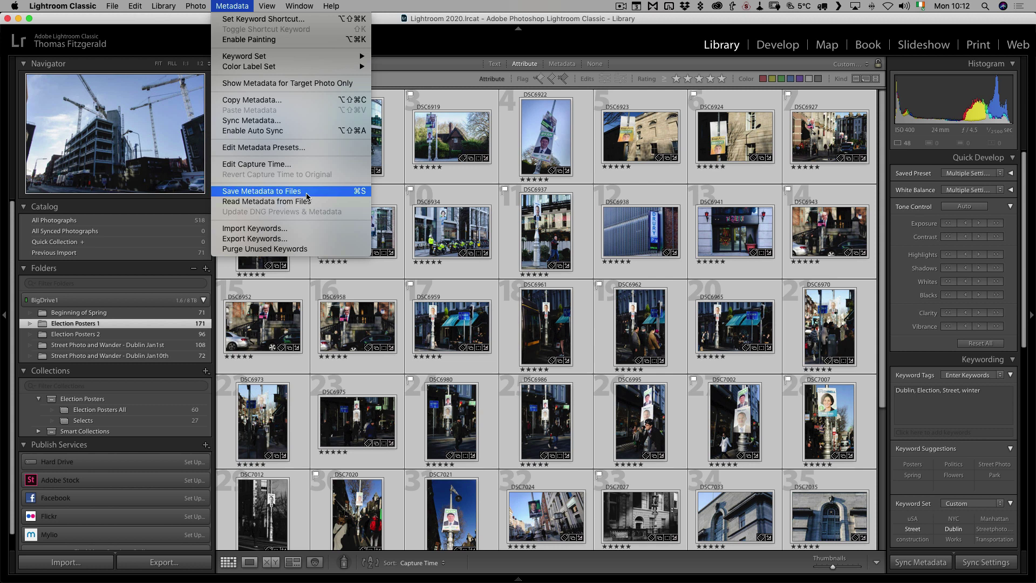
pyautogui.click(233, 4)
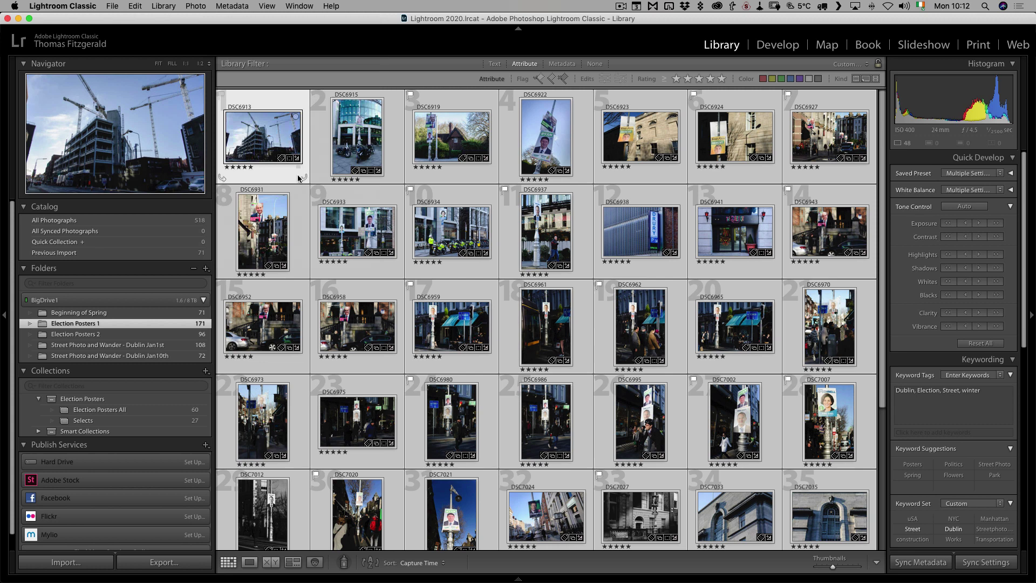
pyautogui.press('super+d')
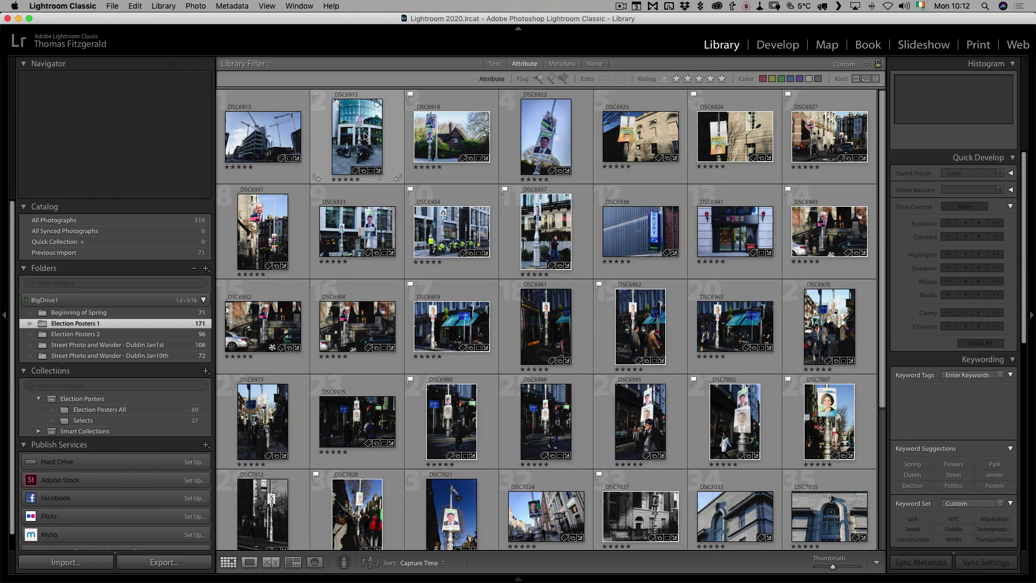
# - Reveal the photo _DSC6915 in Finder and enlarge the Finder window to list more of the folder's files
pyautogui.click(365, 135)
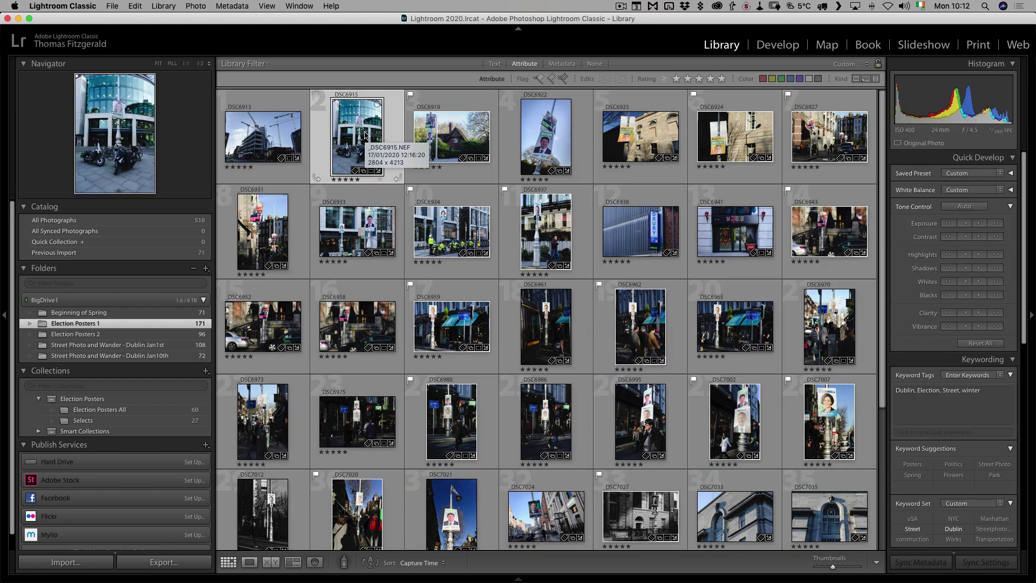
pyautogui.rightClick(366, 135)
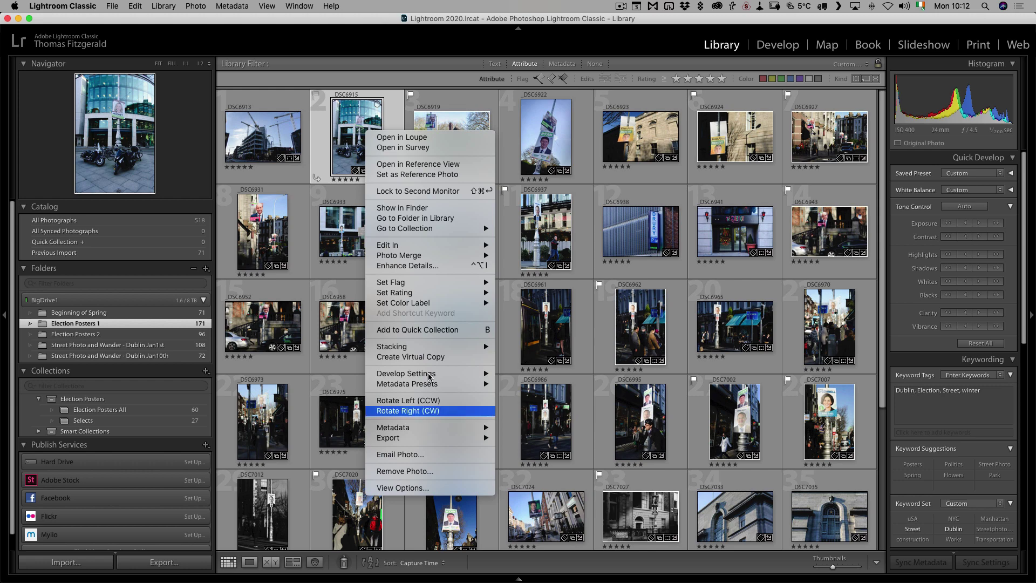
pyautogui.click(414, 210)
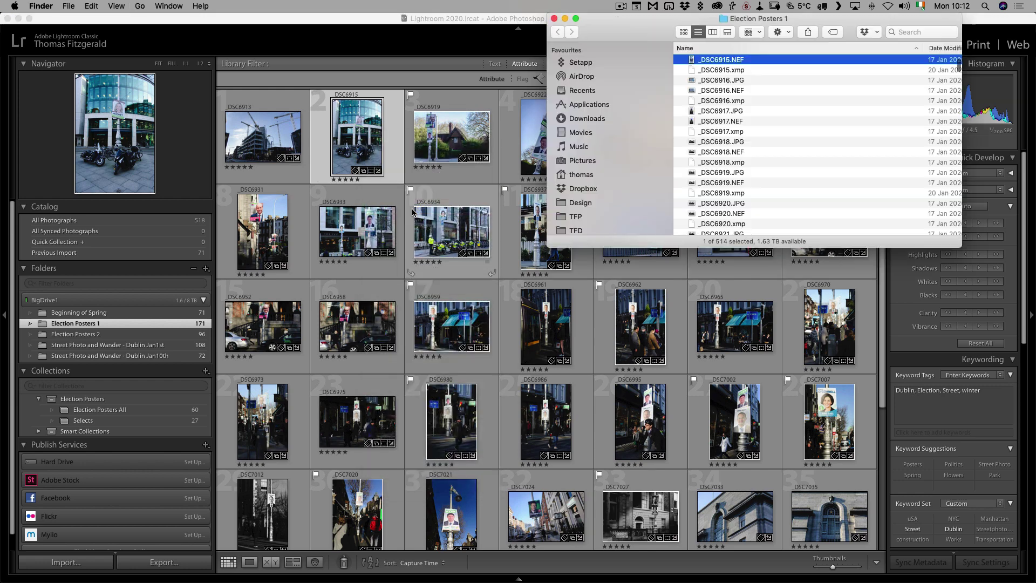
pyautogui.moveTo(643, 22); pyautogui.dragTo(487, 22)
pyautogui.moveTo(803, 246); pyautogui.dragTo(894, 474)
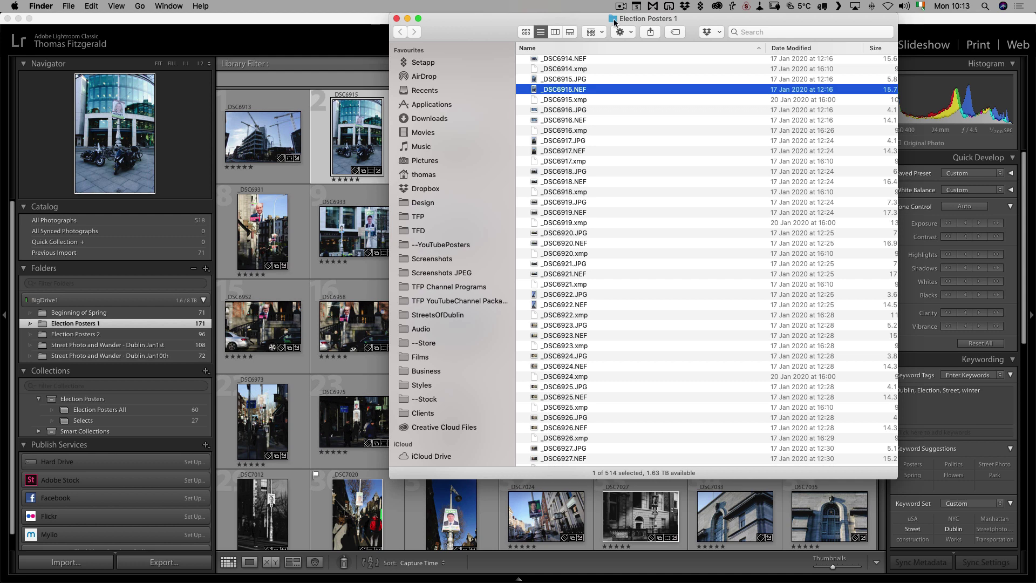
# - Send the Election Posters 1 folder to Capture One 20 and import all its images, keeping them in their current location
pyautogui.moveTo(614, 22); pyautogui.dragTo(656, 574)
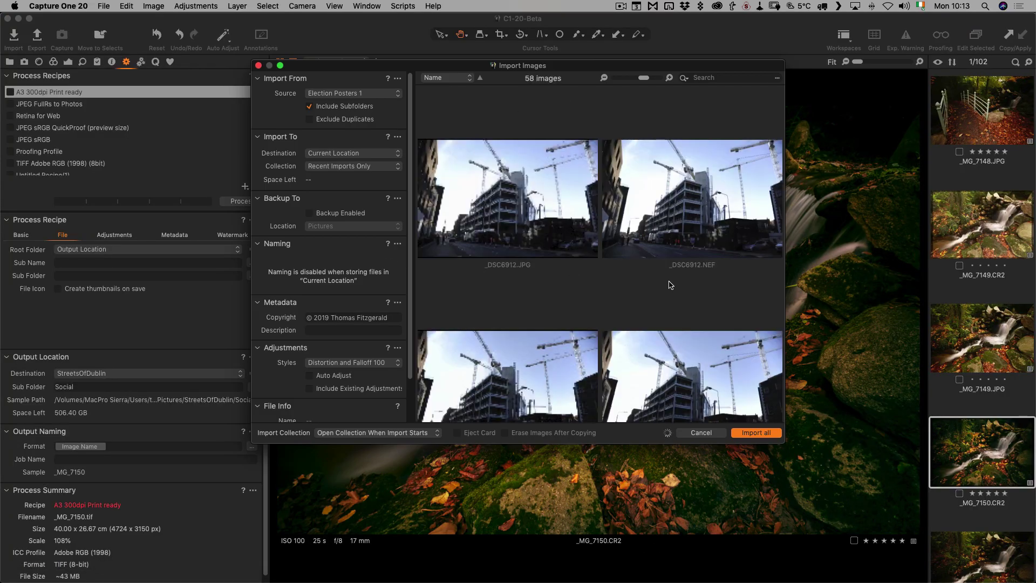
pyautogui.moveTo(459, 69); pyautogui.dragTo(415, 38)
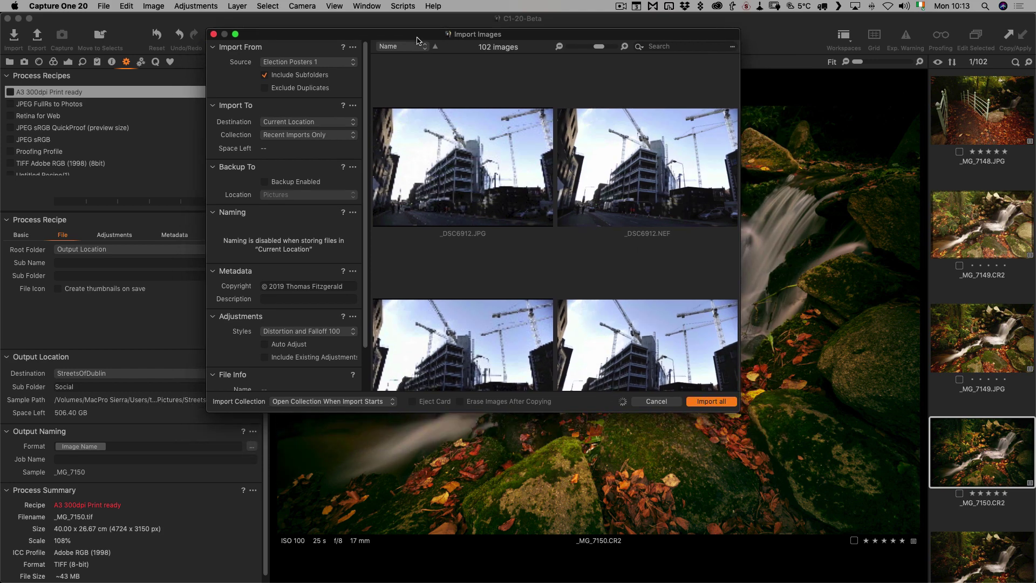
pyautogui.moveTo(738, 411); pyautogui.dragTo(941, 515)
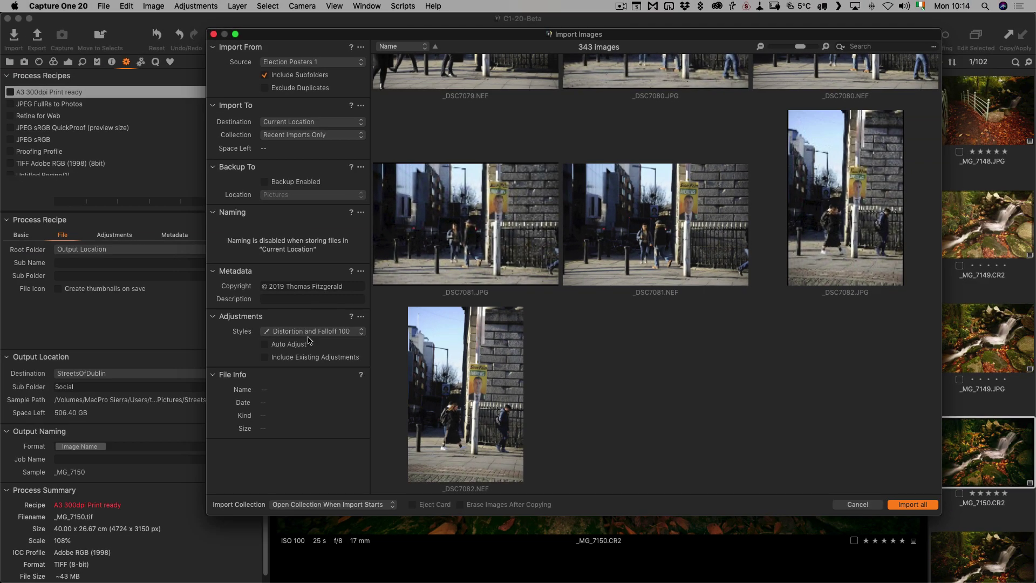
pyautogui.click(910, 506)
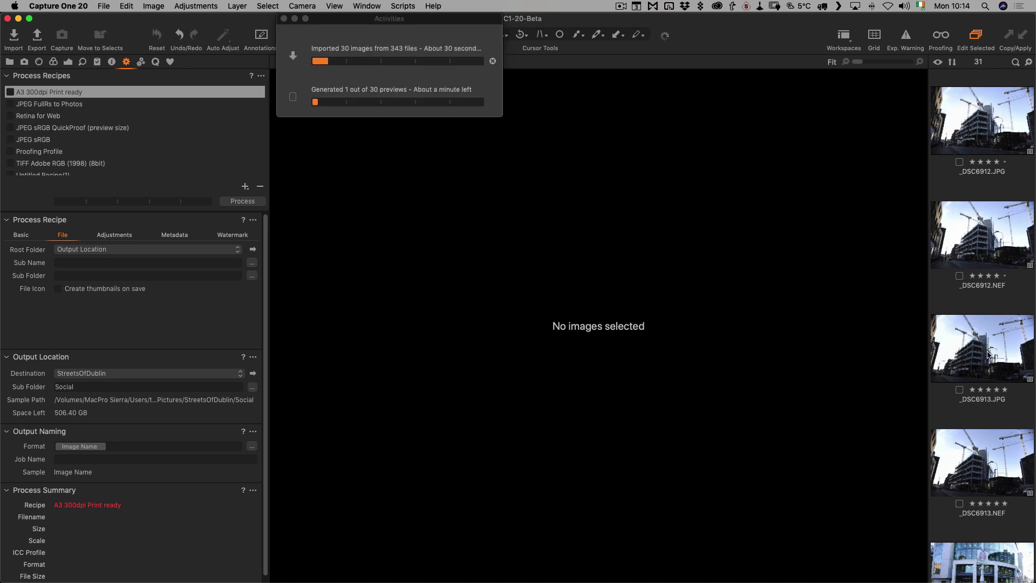
# - Check the import and preview generation progress, then close the Activities window
pyautogui.scroll(-3, 980, 329)
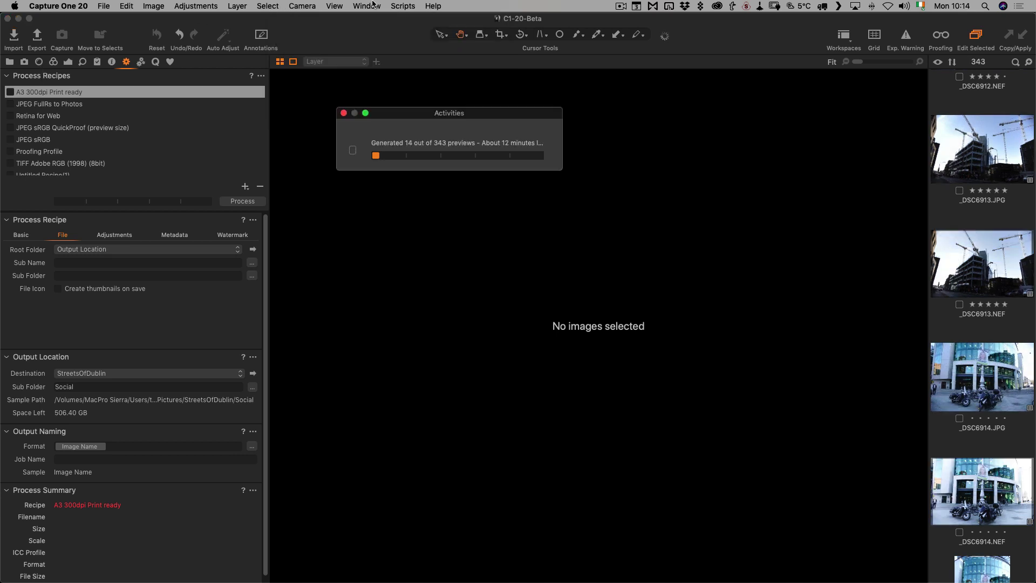
pyautogui.moveTo(403, 113); pyautogui.dragTo(491, 110)
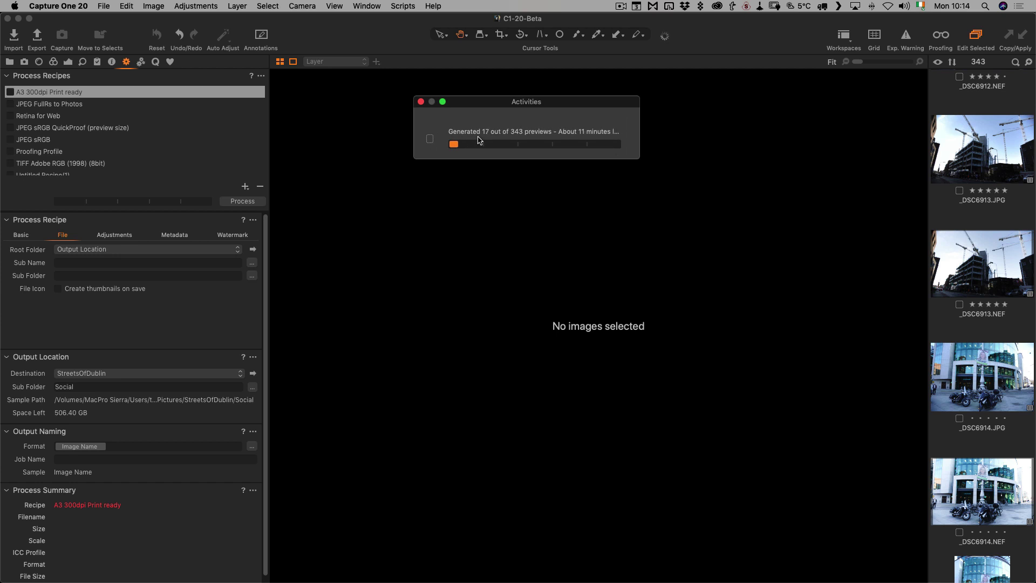
pyautogui.moveTo(490, 101); pyautogui.dragTo(476, 143)
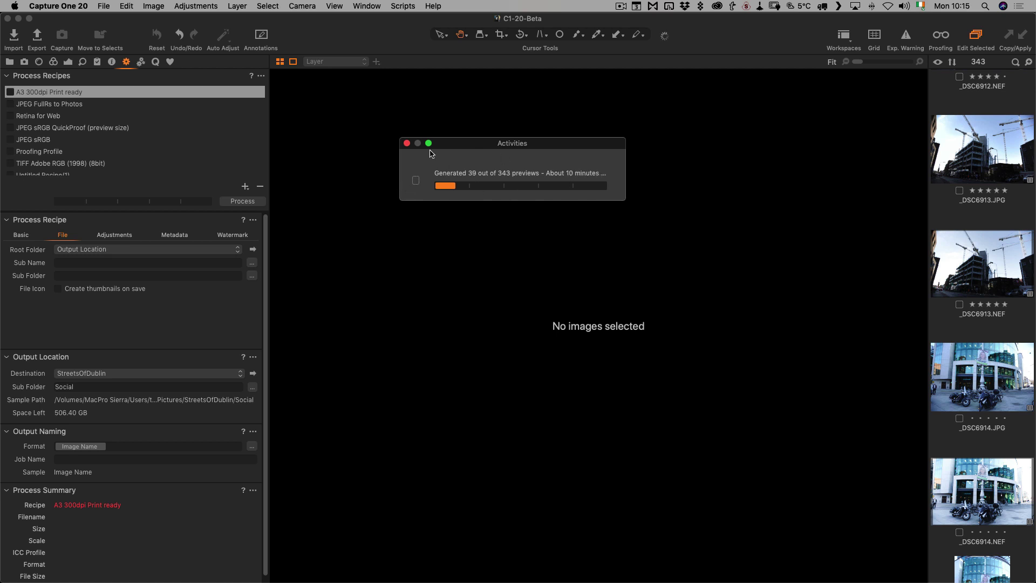
pyautogui.moveTo(555, 143); pyautogui.dragTo(596, 119)
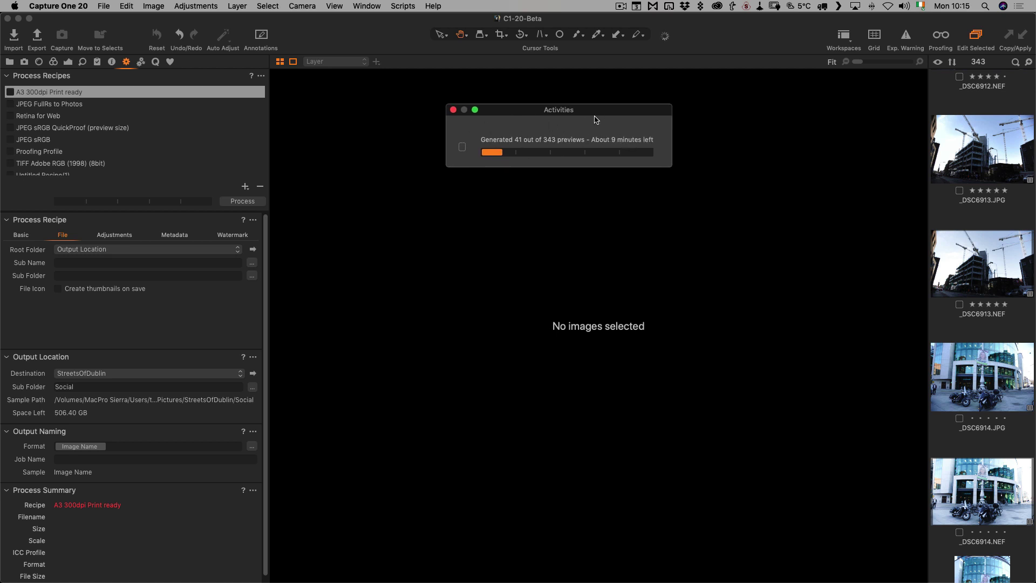
pyautogui.click(453, 110)
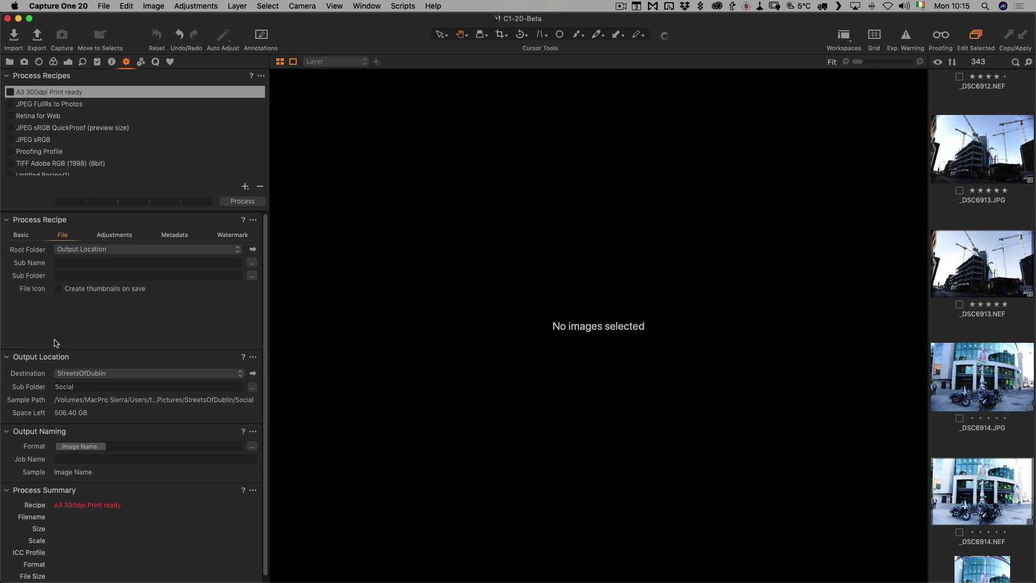
# - Display the library and filter the newly imported collection to five-star images
pyautogui.click(10, 63)
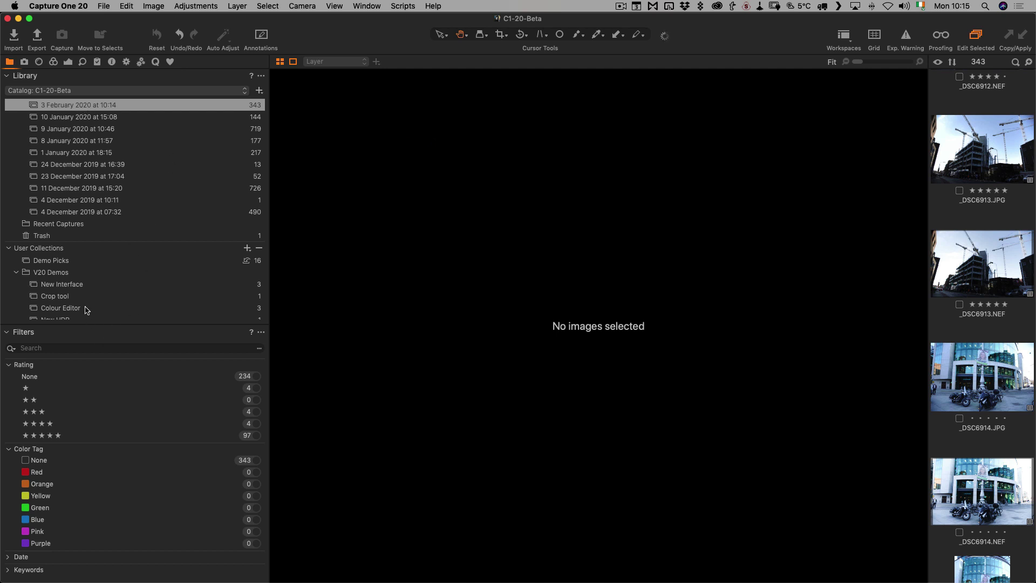
pyautogui.scroll(-3, 89, 306)
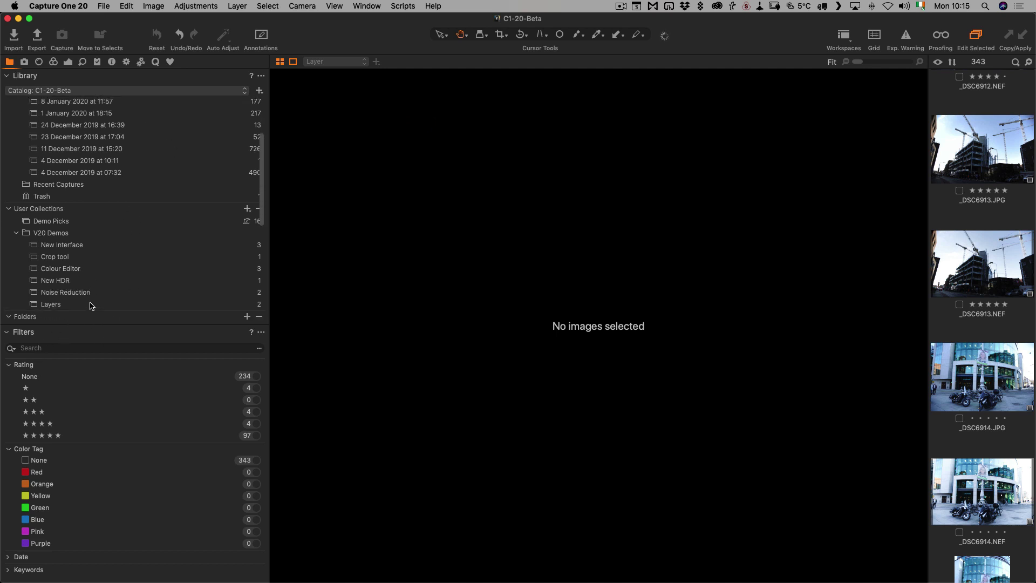
pyautogui.scroll(5, 90, 306)
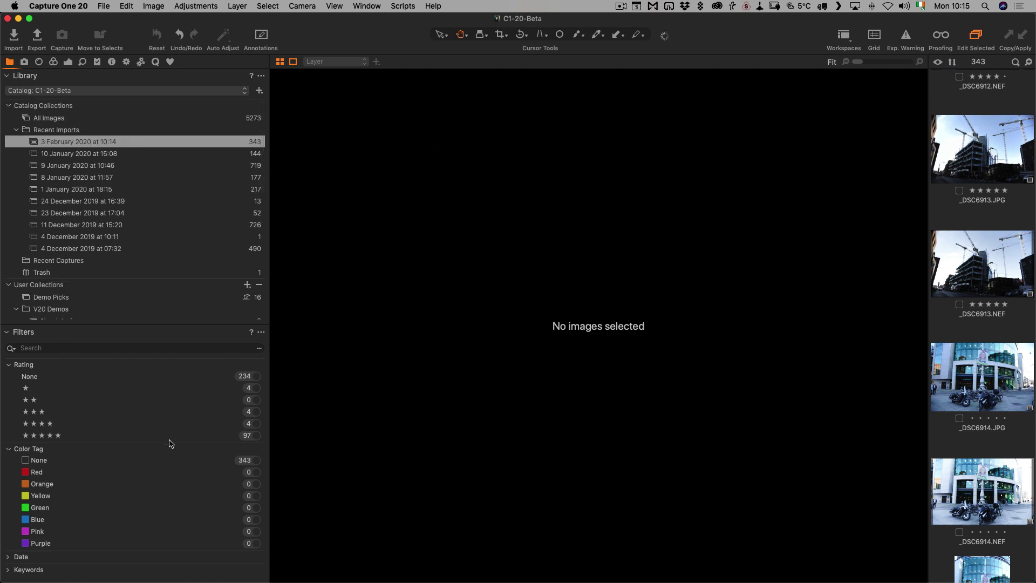
pyautogui.click(257, 438)
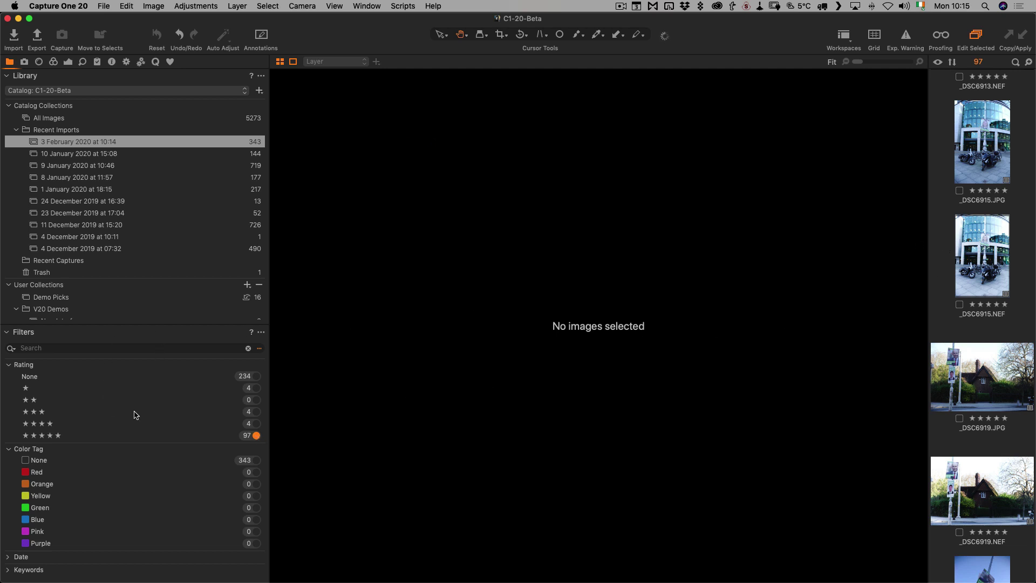
# - Narrow the filtered images further to the RAW format
pyautogui.scroll(-5, 135, 414)
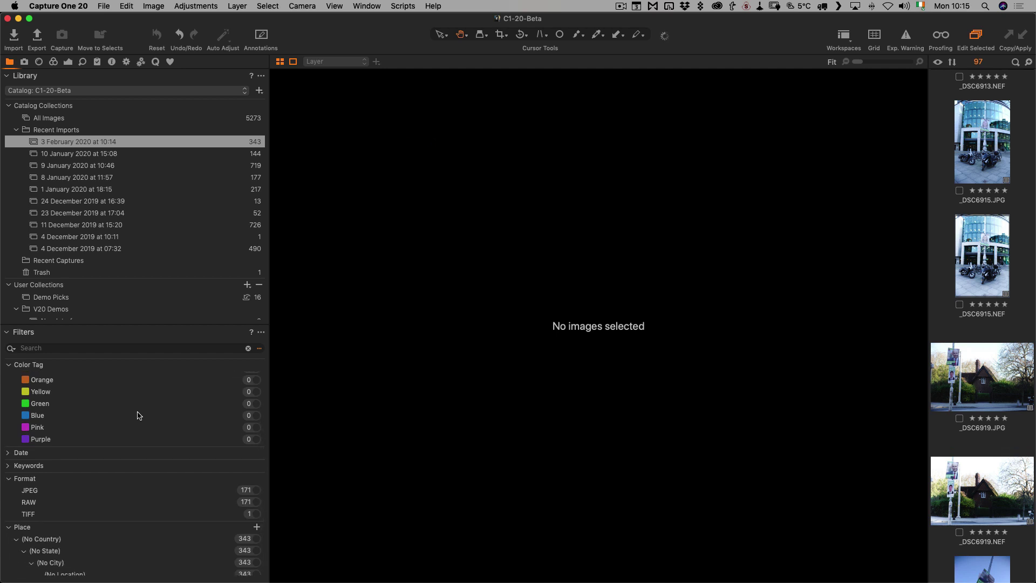
pyautogui.scroll(-1, 139, 416)
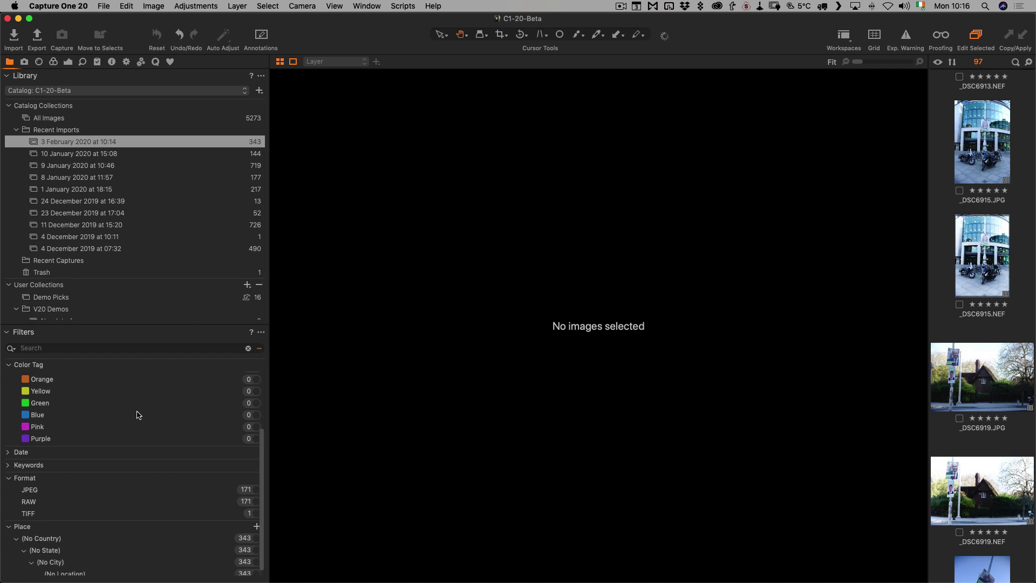
pyautogui.click(255, 501)
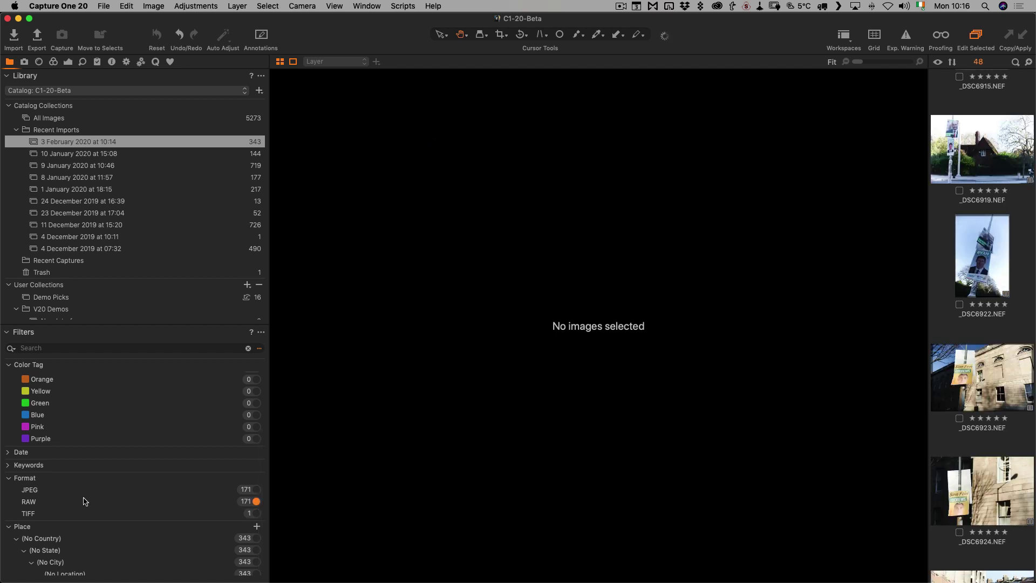
# - Look through the filtered five-star RAW images and select _DSC6934.NEF for editing
pyautogui.scroll(3, 84, 499)
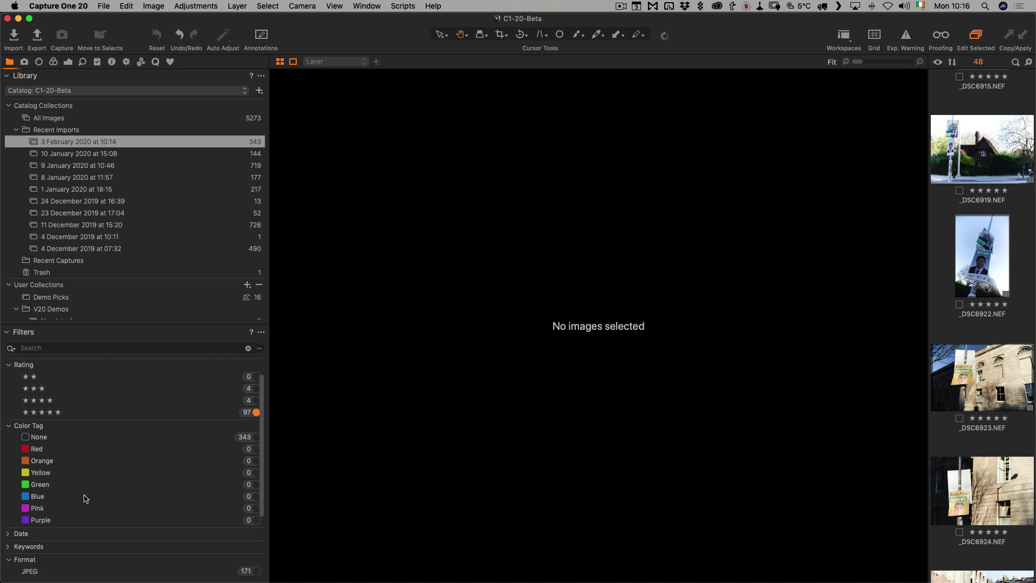
pyautogui.scroll(-2, 70, 453)
pyautogui.scroll(-5, 76, 448)
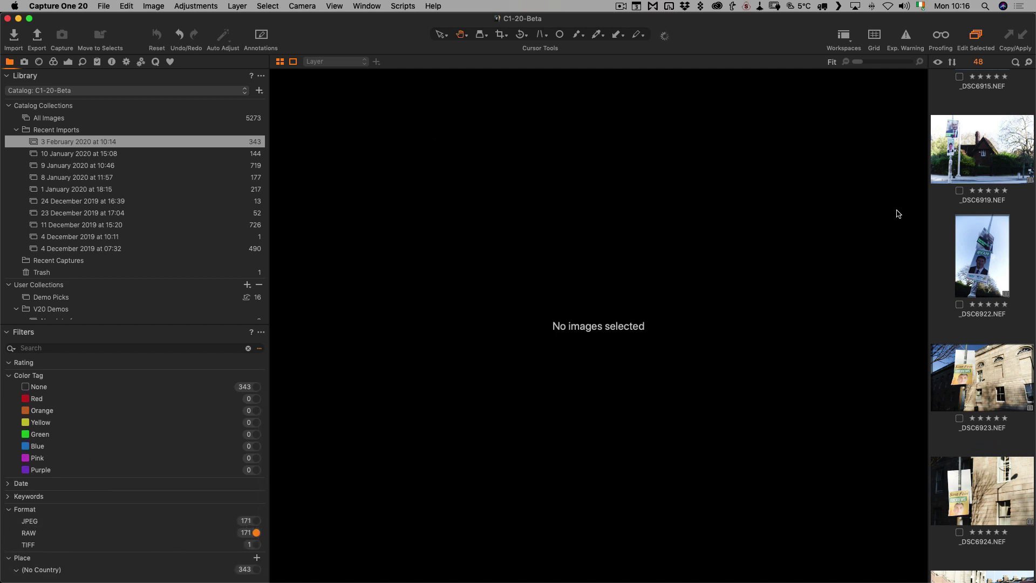
pyautogui.scroll(-5, 934, 290)
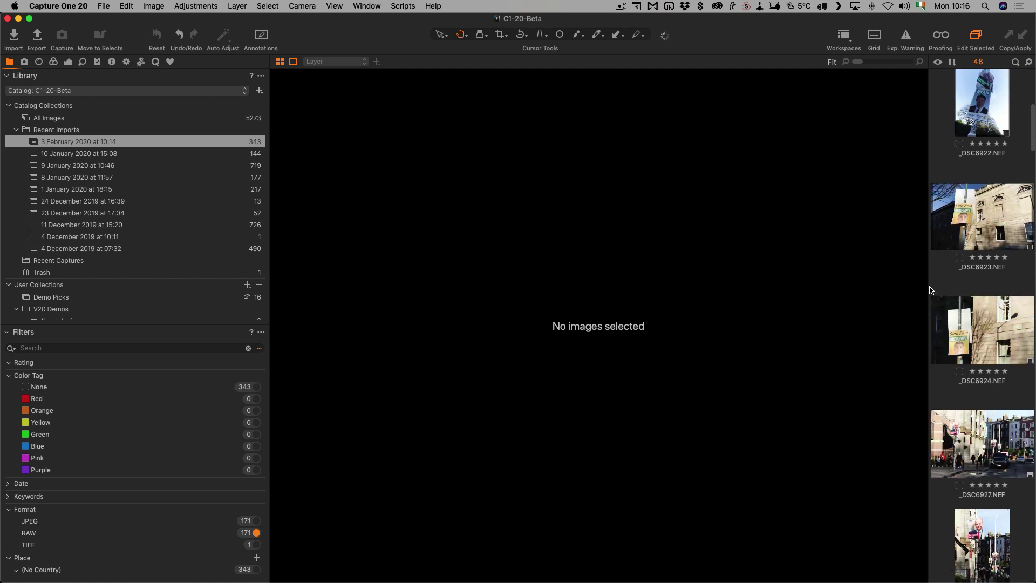
pyautogui.click(990, 226)
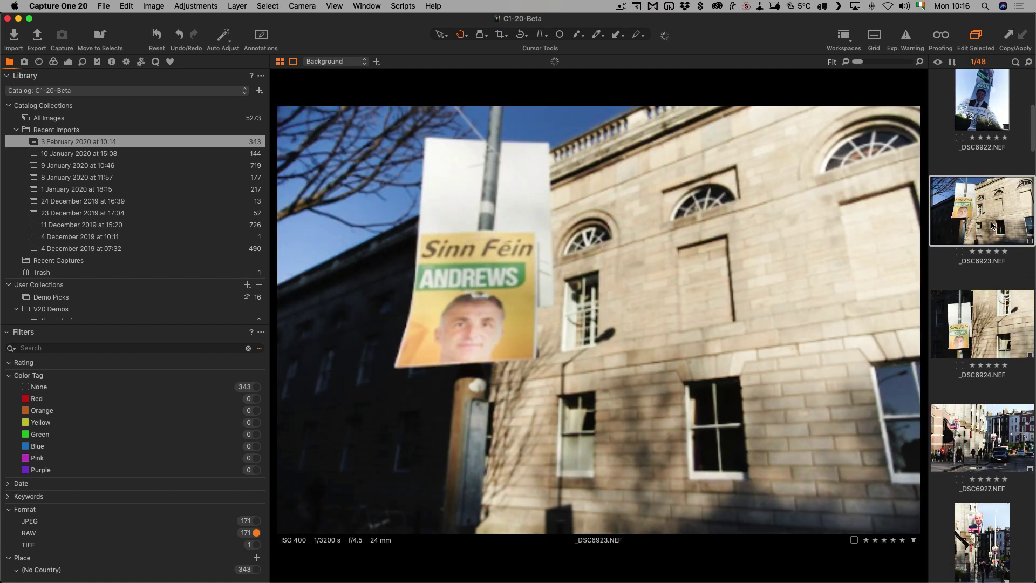
pyautogui.scroll(-10, 989, 276)
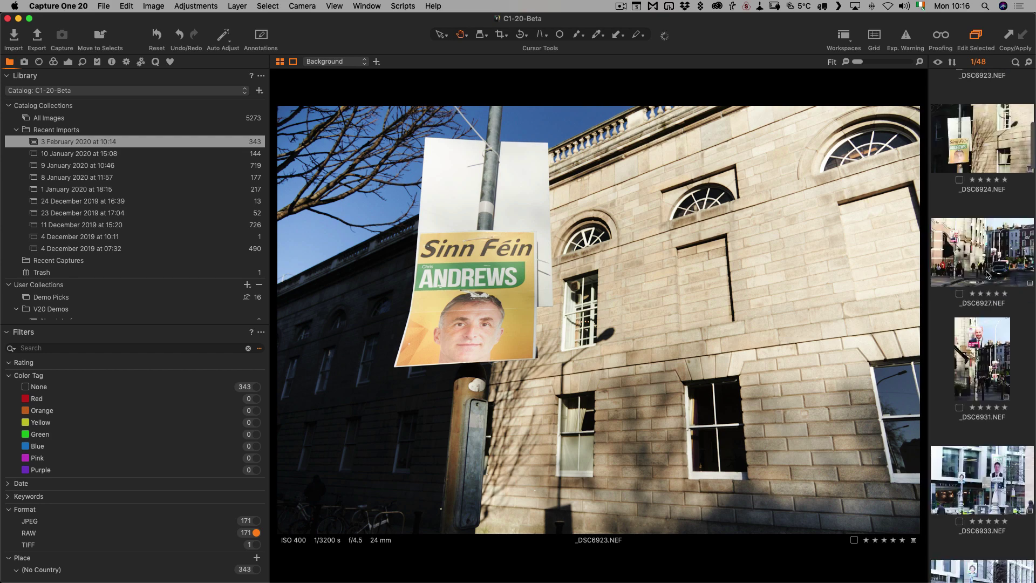
pyautogui.scroll(-3, 987, 275)
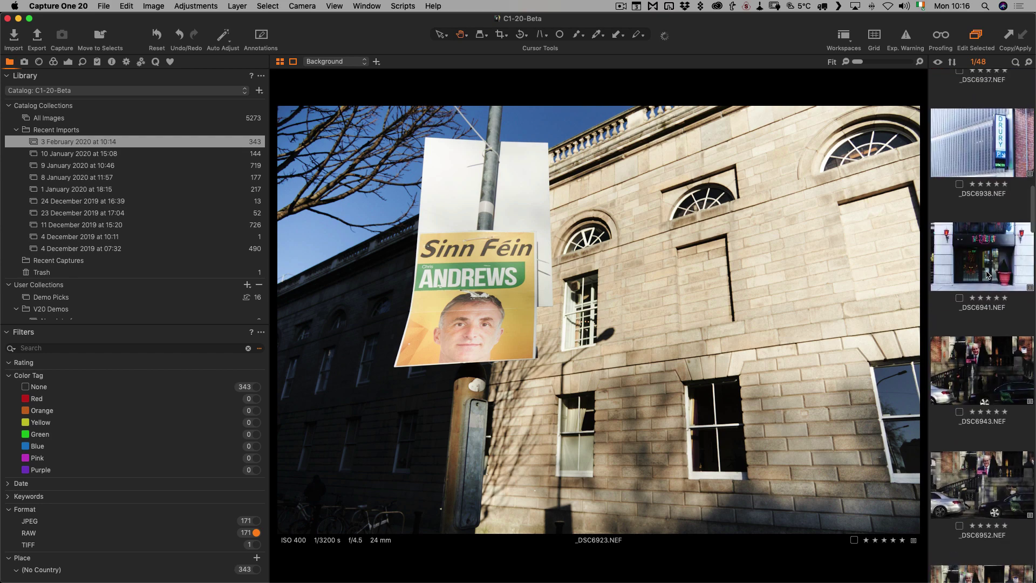
pyautogui.scroll(-5, 987, 274)
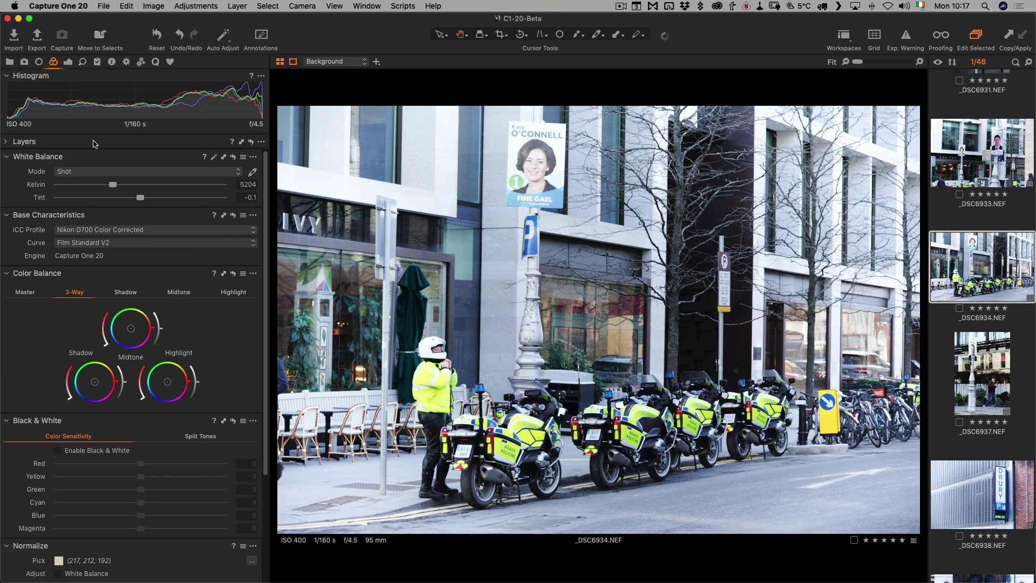
# - Set the photo's exposure to -0.37 and its High Dynamic Range white to -34
pyautogui.scroll(2, 135, 184)
pyautogui.scroll(-1, 156, 294)
pyautogui.scroll(1, 156, 295)
pyautogui.click(67, 61)
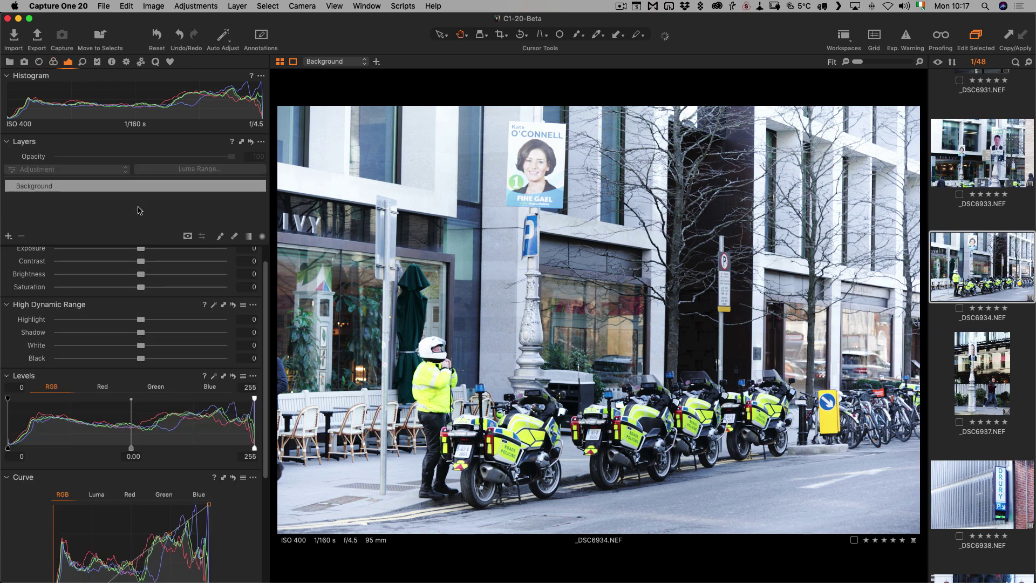
pyautogui.scroll(1, 170, 289)
pyautogui.moveTo(140, 269); pyautogui.dragTo(133, 271)
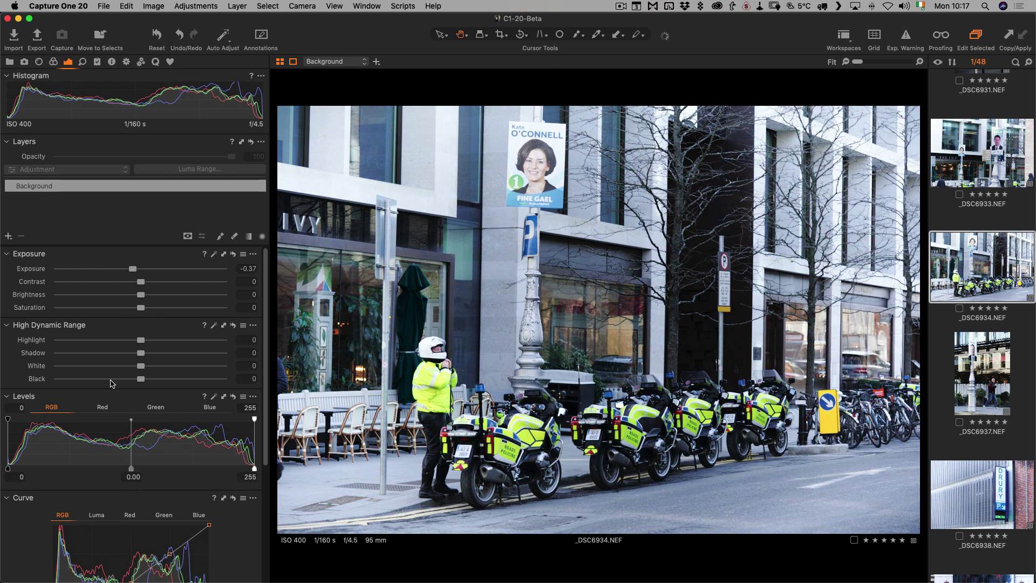
pyautogui.moveTo(141, 366); pyautogui.dragTo(111, 369)
# - Set the photo's vignetting amount to -1.02 and its contrast to 7
pyautogui.scroll(-7, 189, 465)
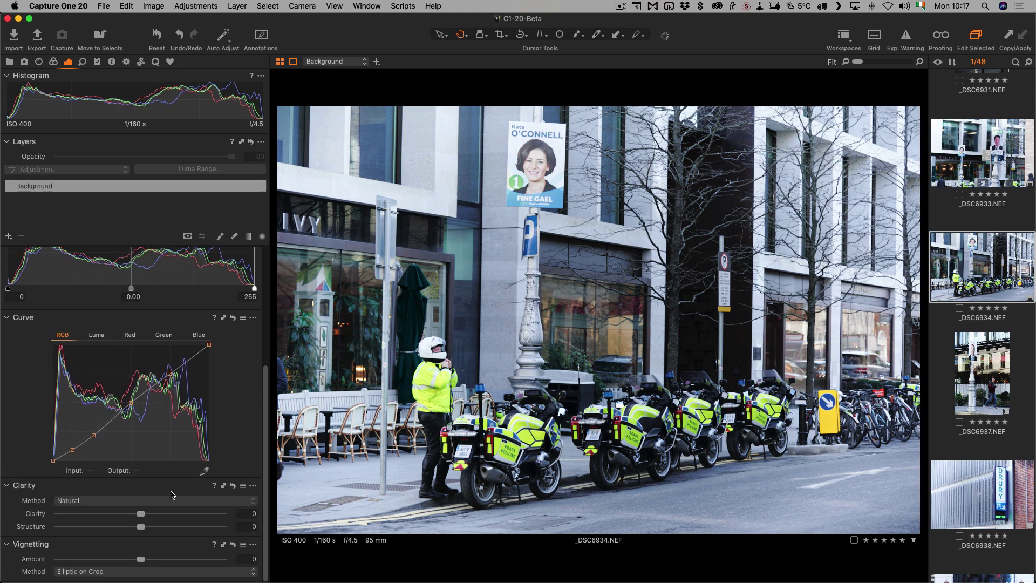
pyautogui.moveTo(142, 560); pyautogui.dragTo(122, 561)
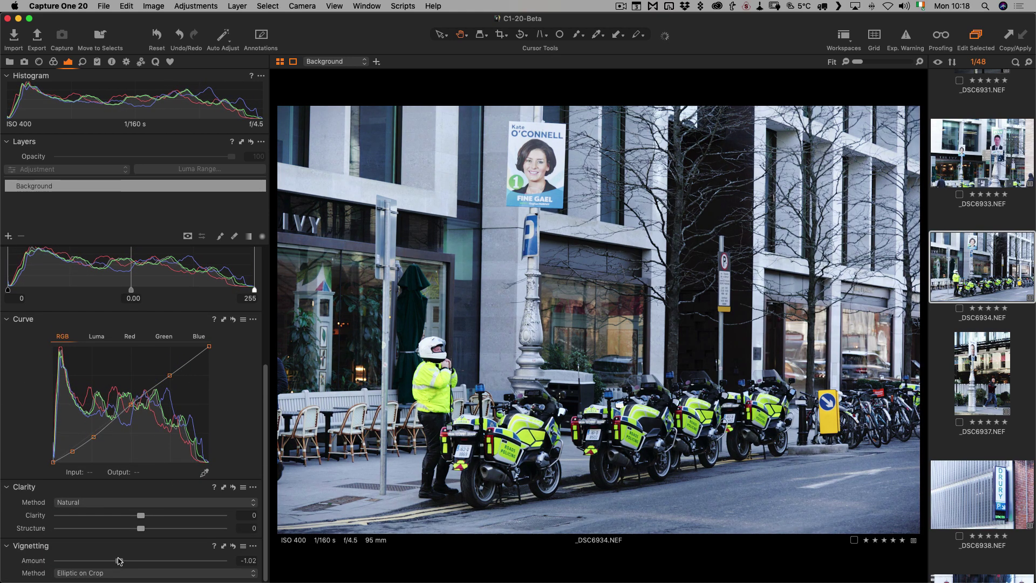
pyautogui.scroll(7, 173, 275)
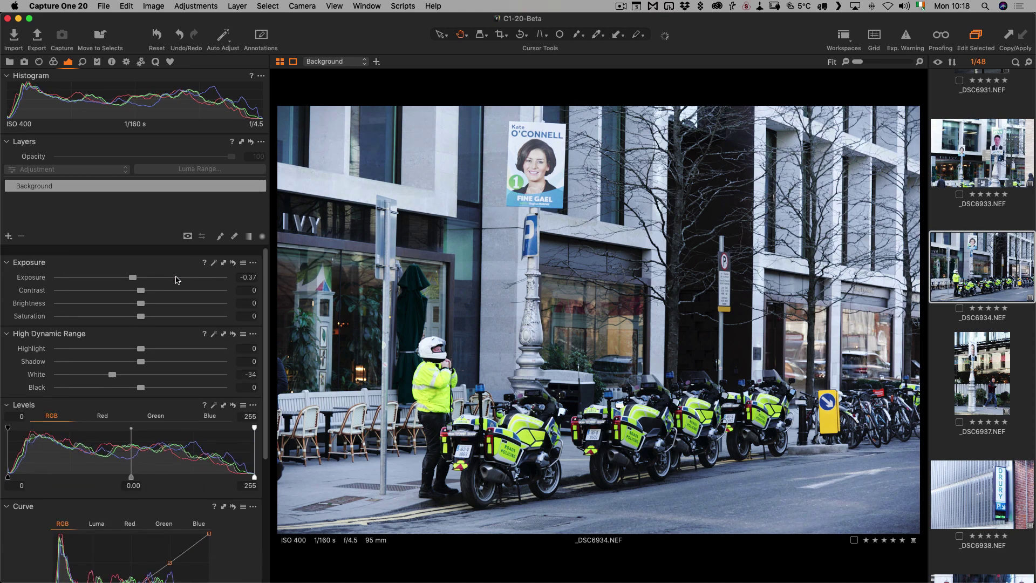
pyautogui.moveTo(141, 281); pyautogui.dragTo(152, 282)
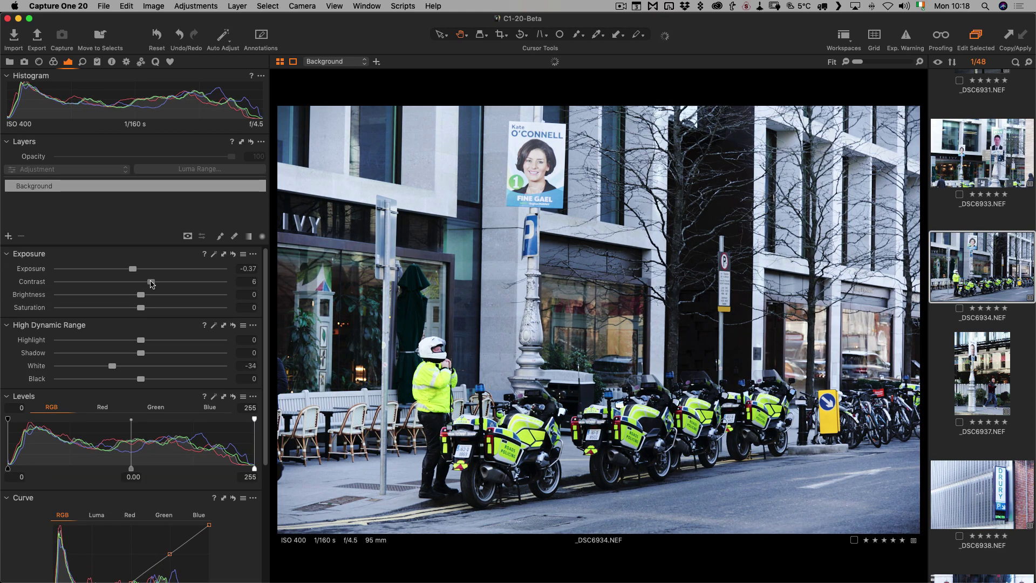
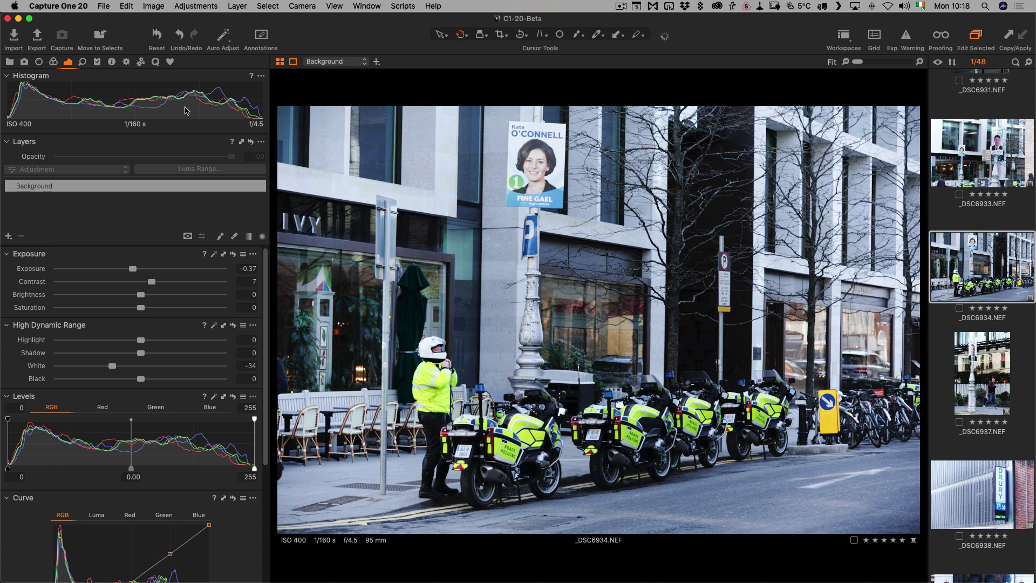
# - Create a new process recipe named Send to Lightroom
pyautogui.click(126, 61)
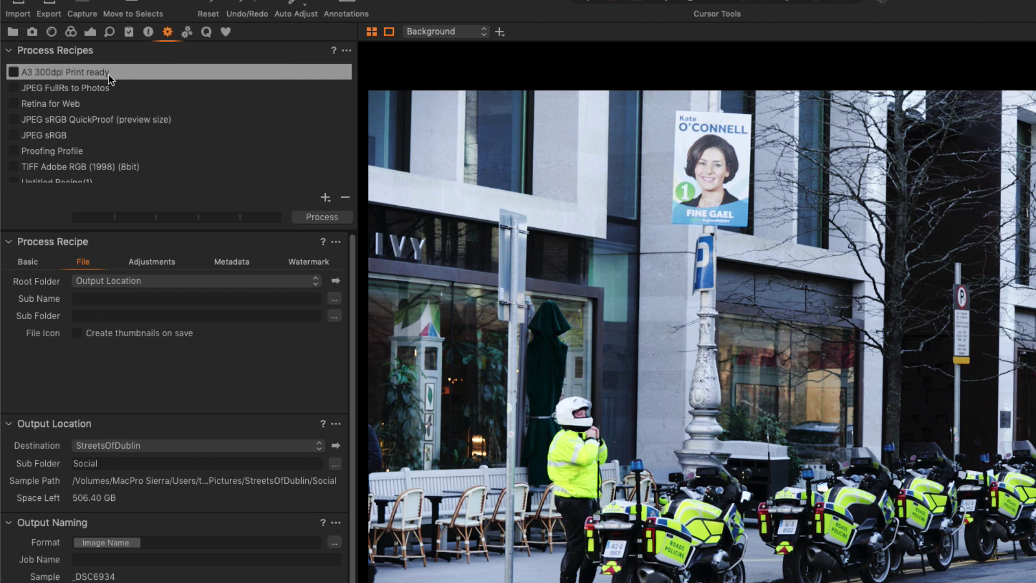
pyautogui.click(325, 198)
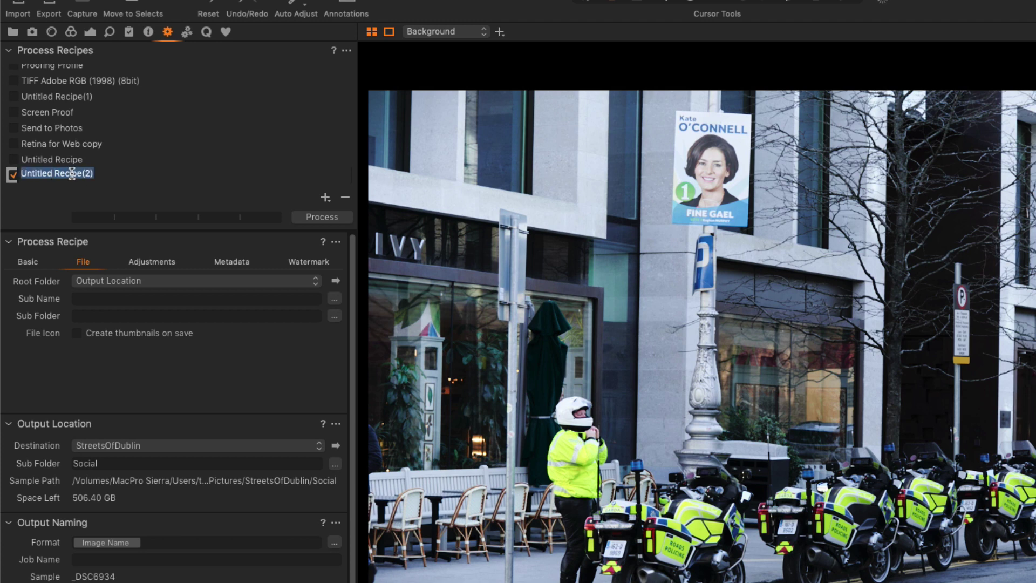
pyautogui.write('Send to Lig')
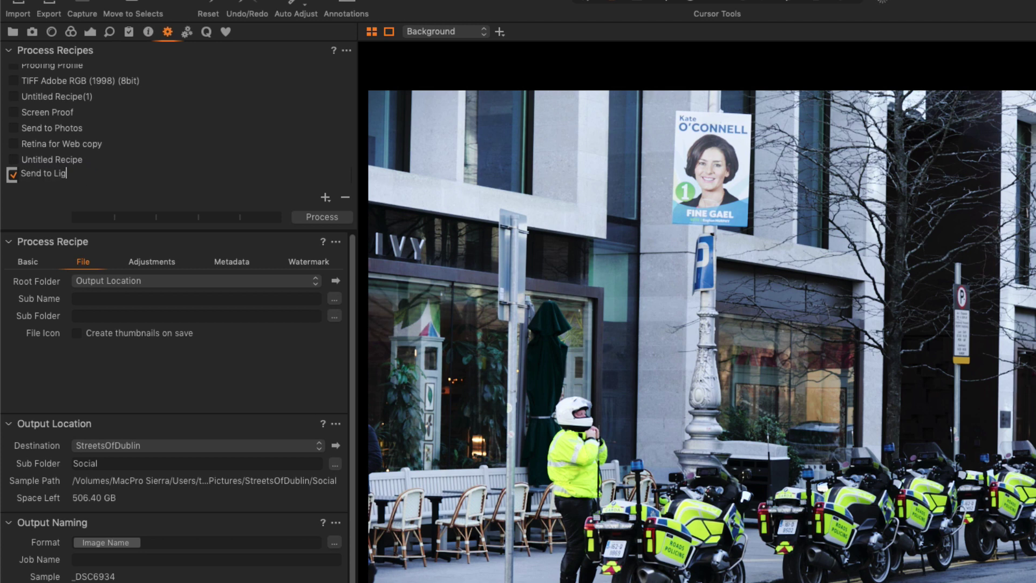
pyautogui.write('htroom')
pyautogui.press('Return')
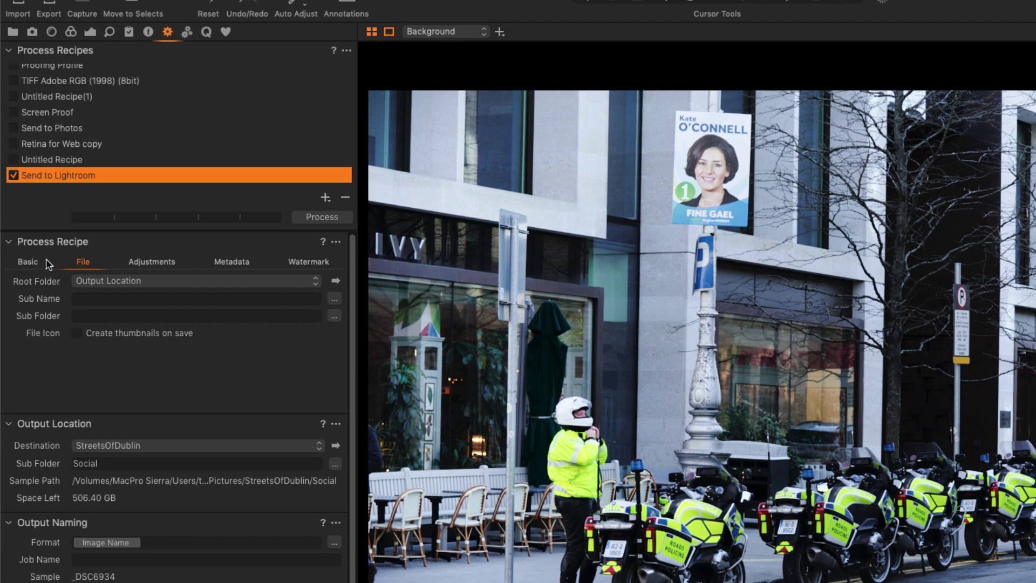
# - Set the Send to Lightroom recipe's TIFF output to 16 bit with ZIP compression
pyautogui.click(23, 261)
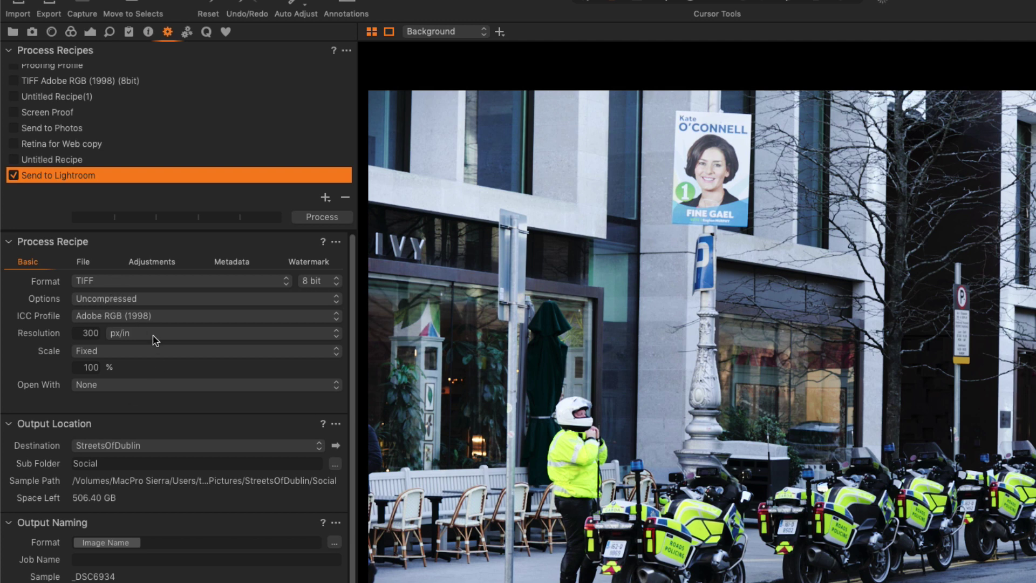
pyautogui.click(319, 281)
pyautogui.click(315, 294)
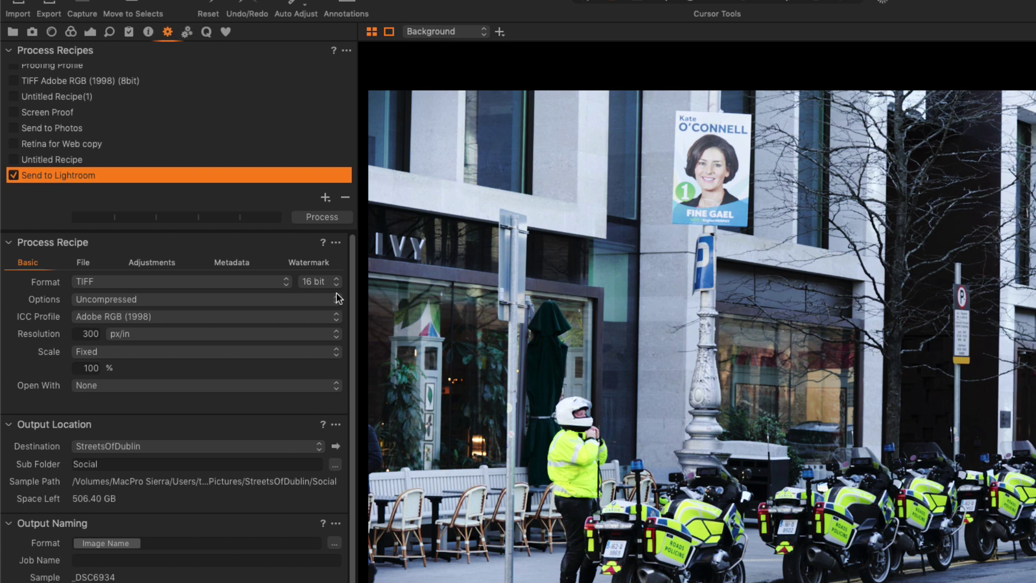
pyautogui.click(131, 300)
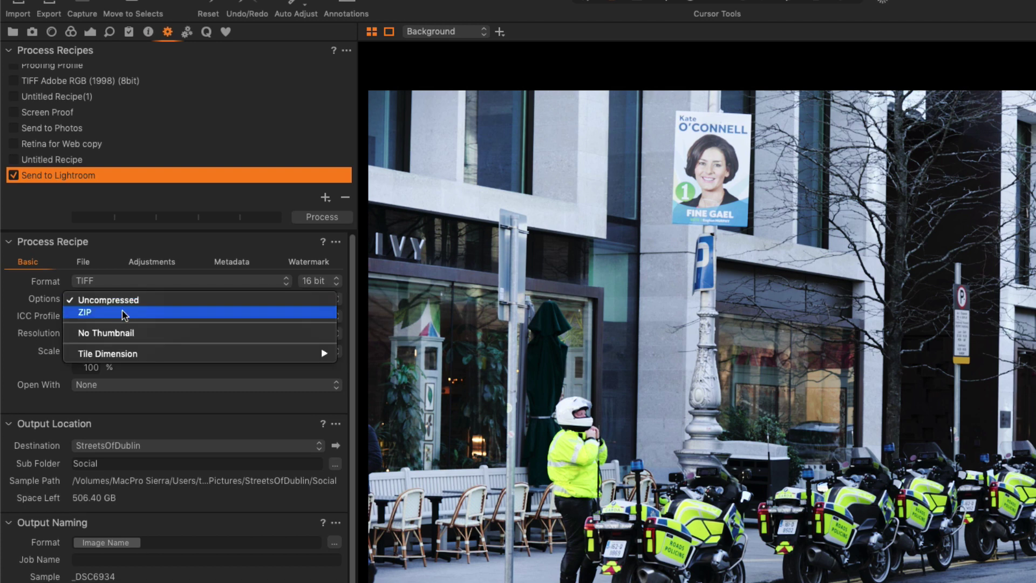
pyautogui.click(113, 315)
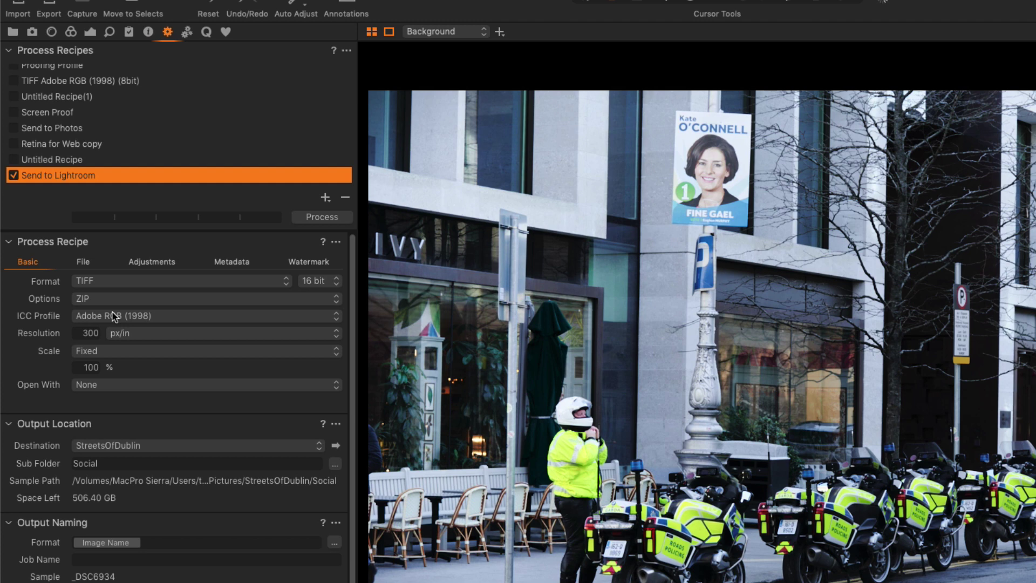
# - Set the recipe's root folder to Image Folder so exports are saved beside the originals
pyautogui.click(98, 262)
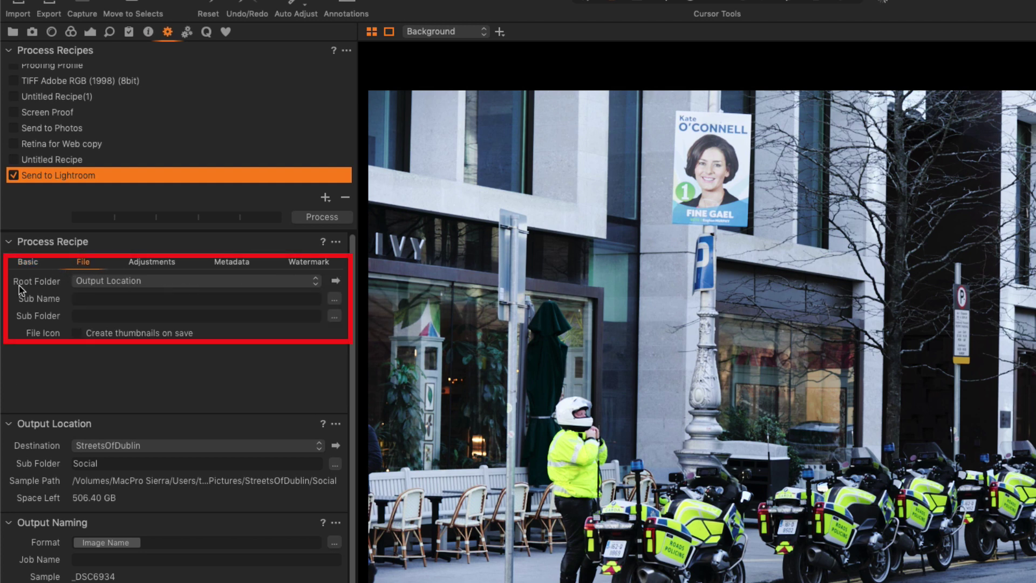
pyautogui.click(119, 281)
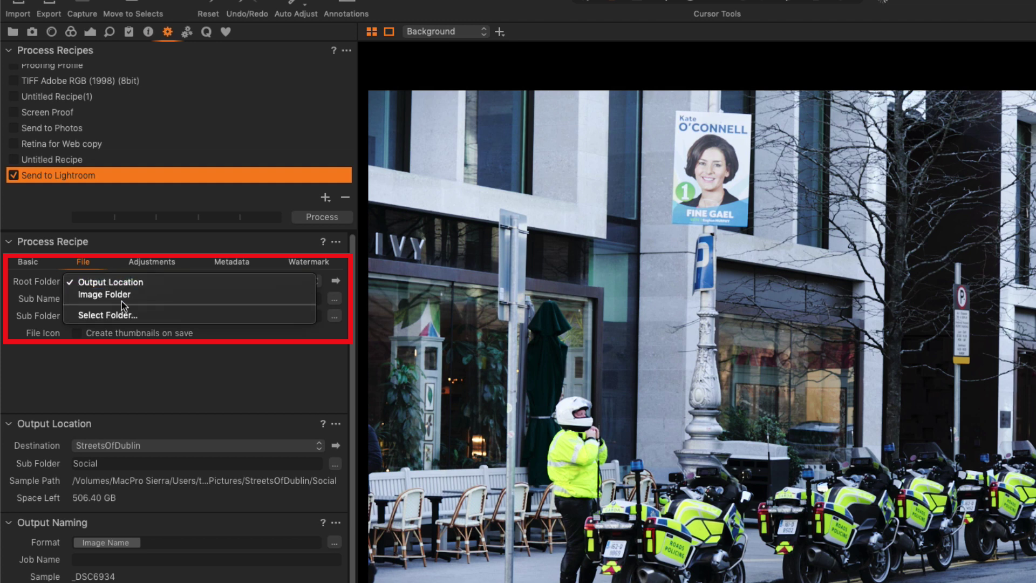
pyautogui.click(121, 296)
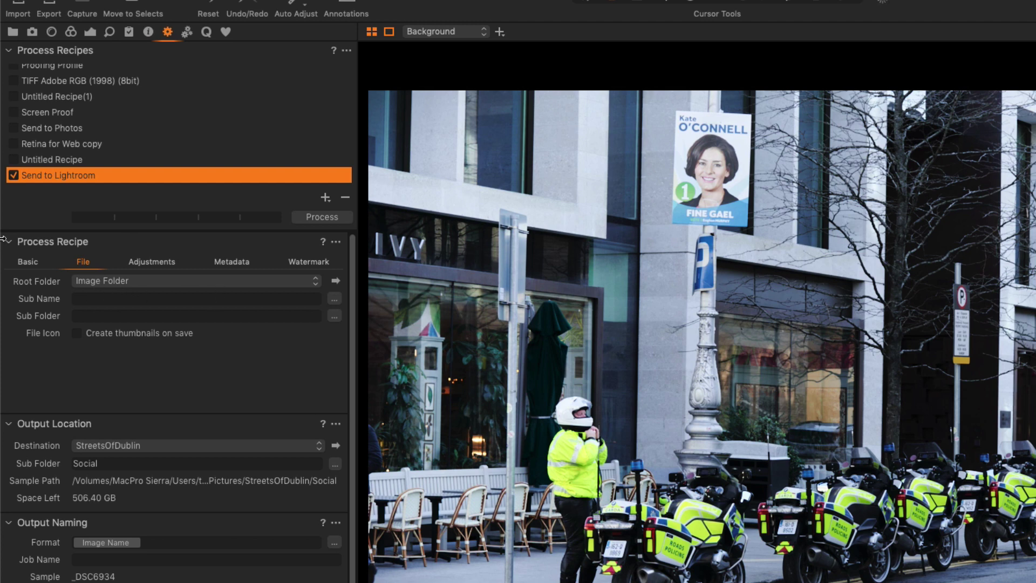
# - Include Rating and Color Tag in the recipe's exported metadata and check its watermark settings
pyautogui.click(167, 263)
pyautogui.click(233, 263)
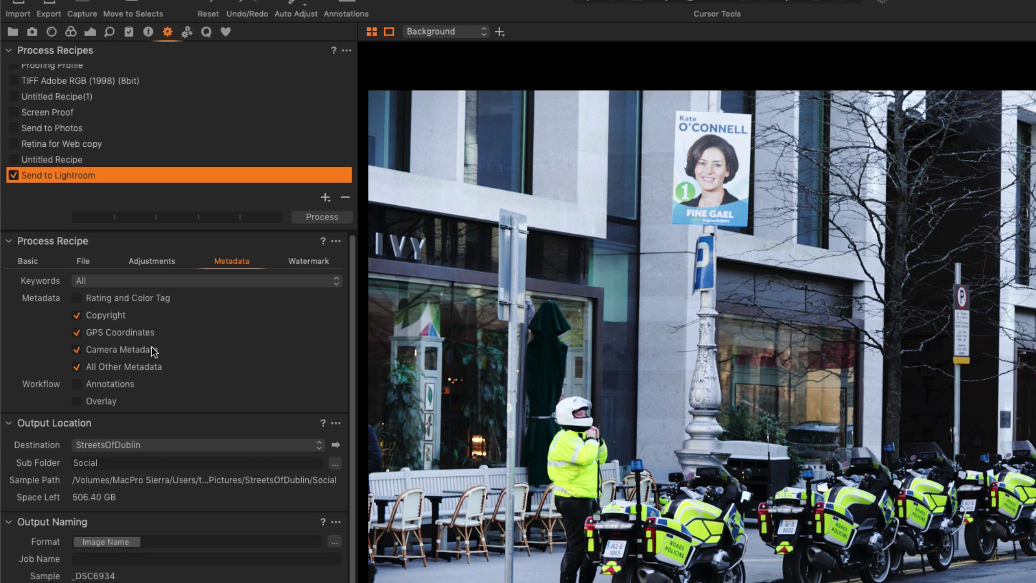
pyautogui.click(77, 299)
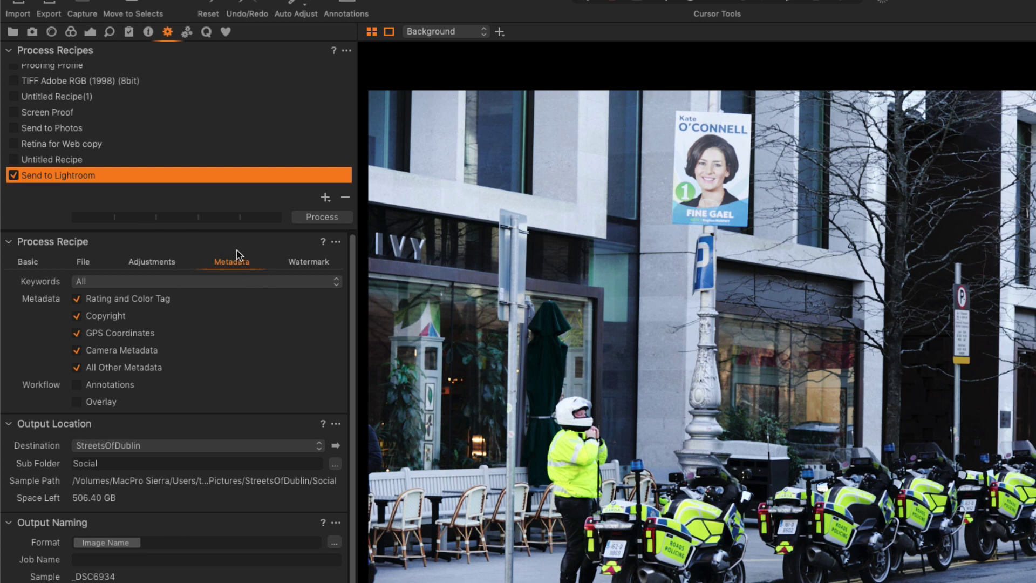
pyautogui.click(330, 262)
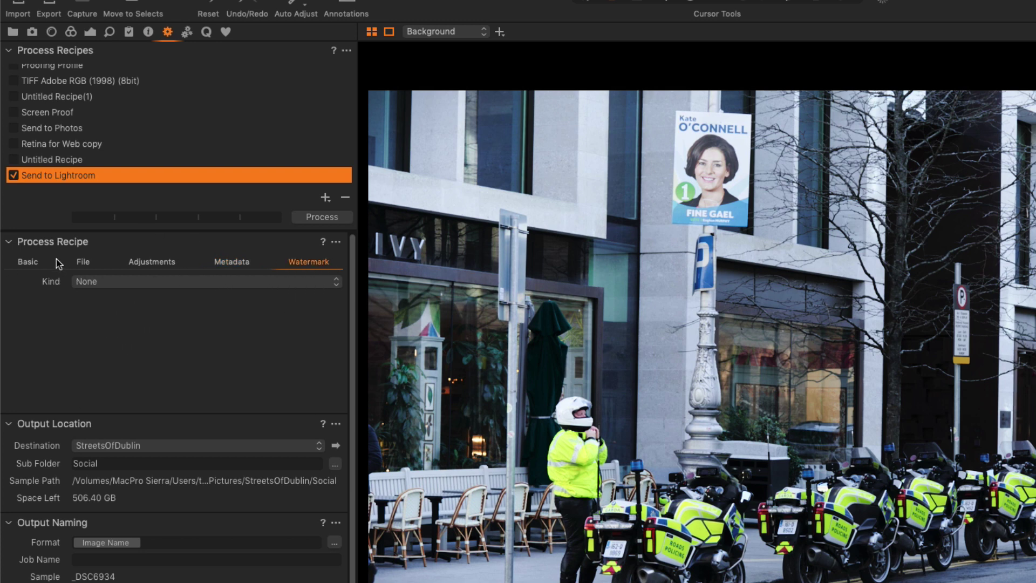
# - Review the recipe's basic settings and the list of recipes, and process _DSC6934 with only Send to Lightroom enabled
pyautogui.click(28, 263)
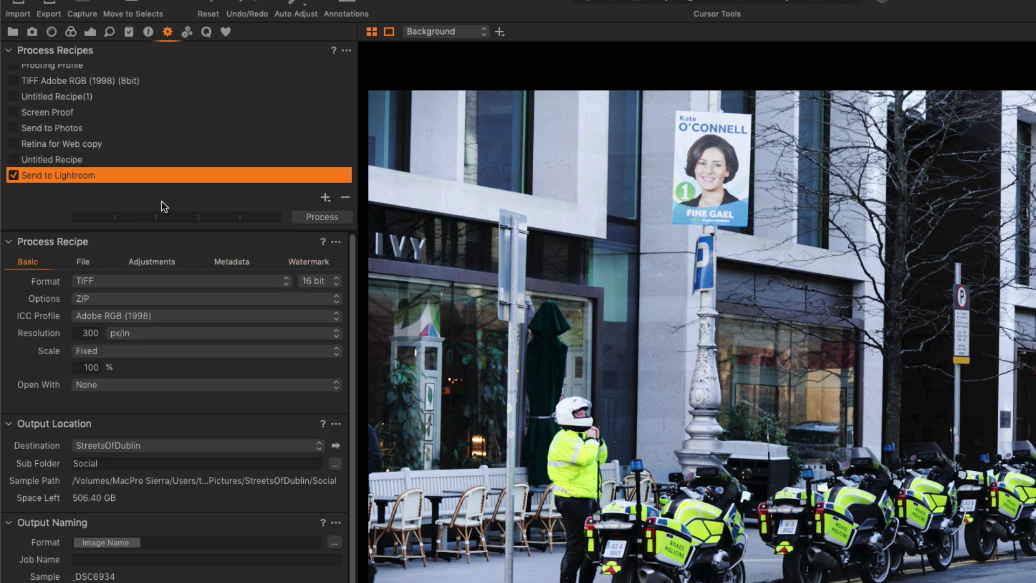
pyautogui.scroll(3, 70, 119)
pyautogui.scroll(3, 70, 120)
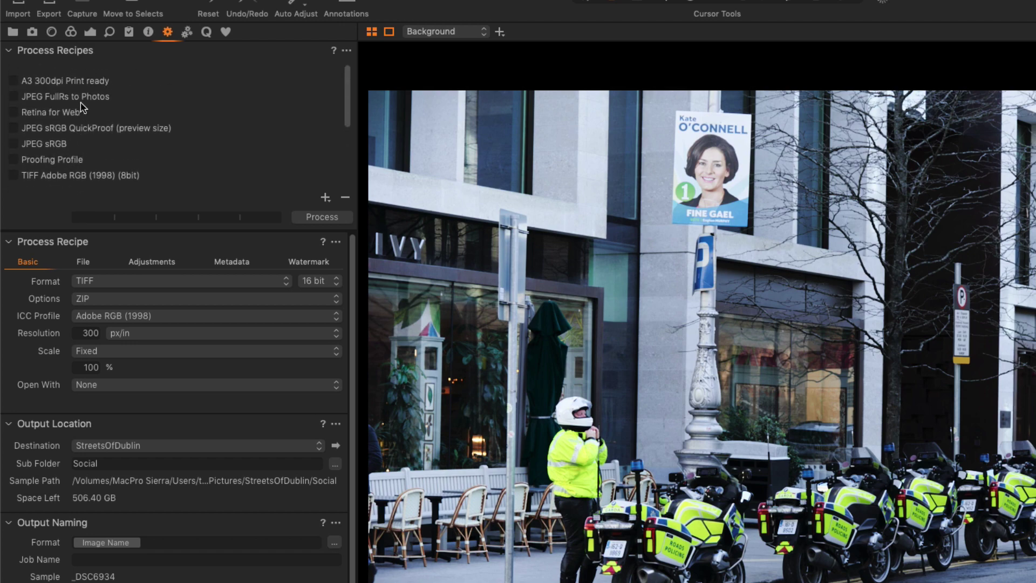
pyautogui.scroll(-6, 75, 120)
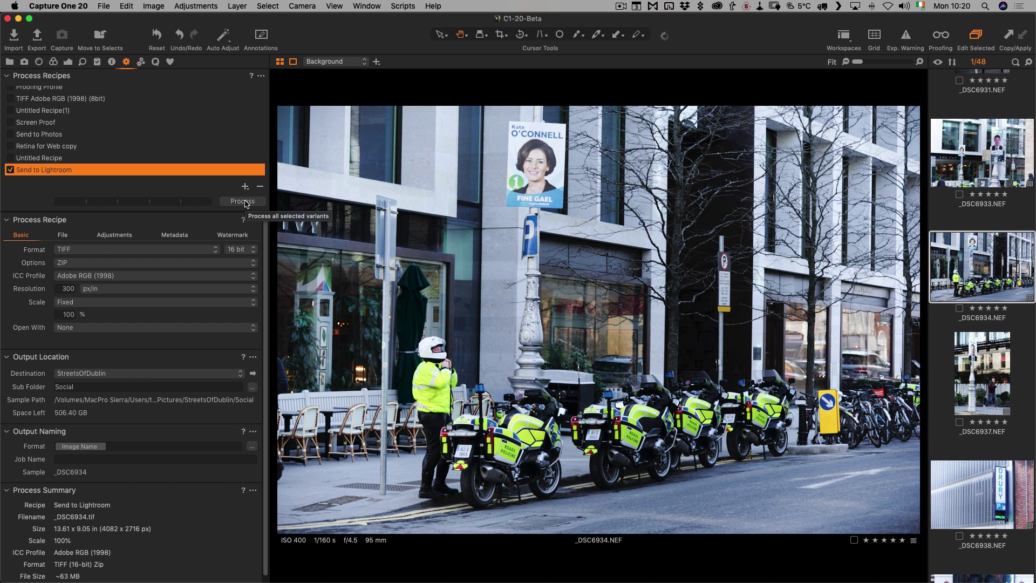
pyautogui.click(248, 204)
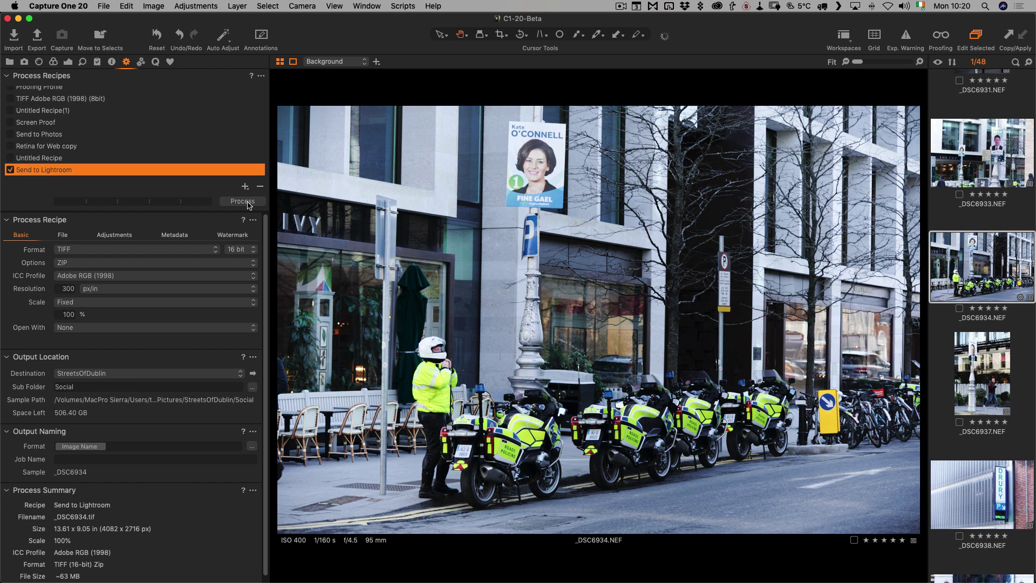
# - Switch to Lightroom Classic and synchronize the Election Posters 1 folder, importing new photos through the import dialog and scanning for metadata updates
pyautogui.press('super+Tab')
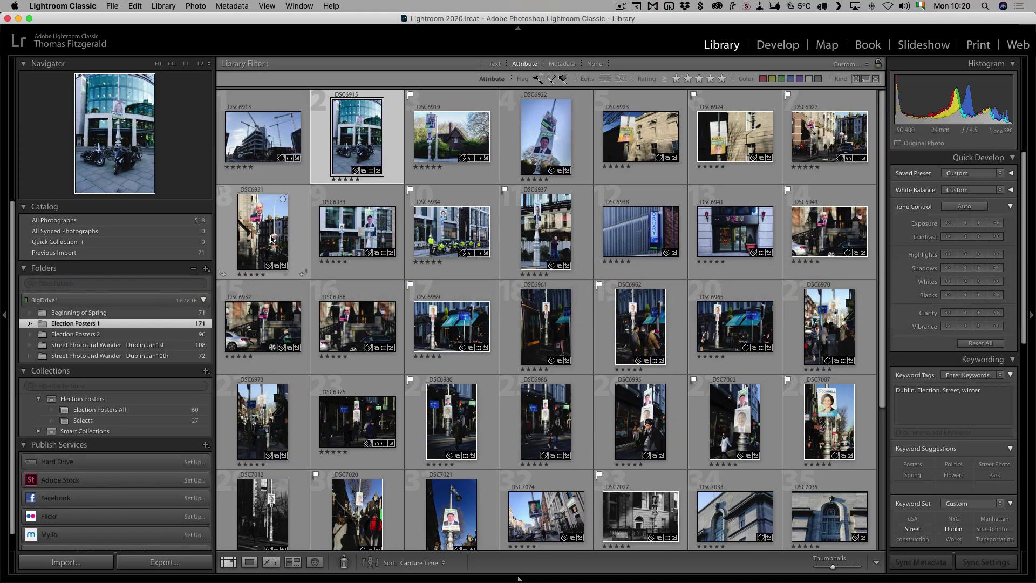
pyautogui.moveTo(82, 332)
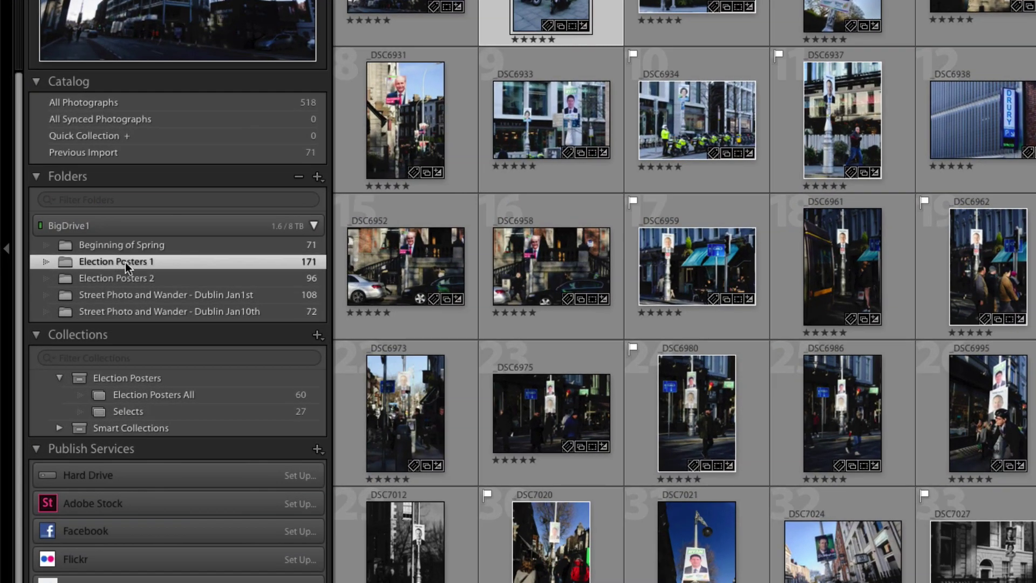
pyautogui.rightClick(82, 323)
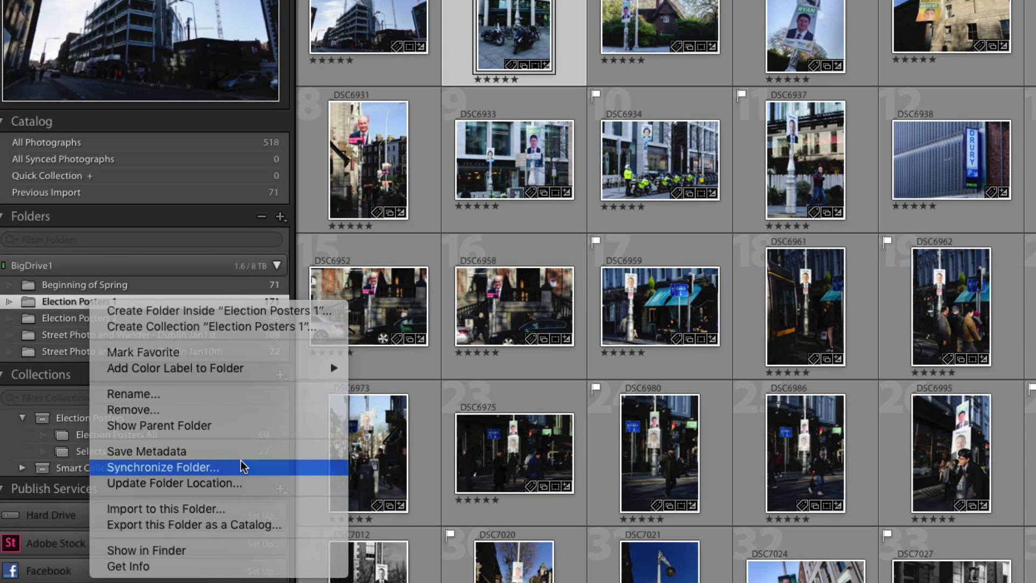
pyautogui.click(278, 427)
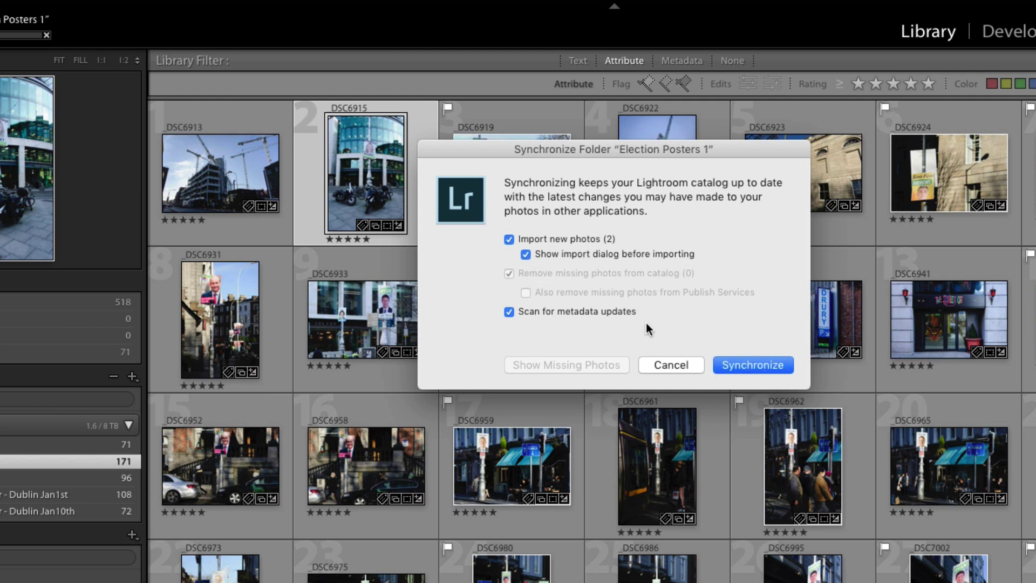
pyautogui.click(752, 365)
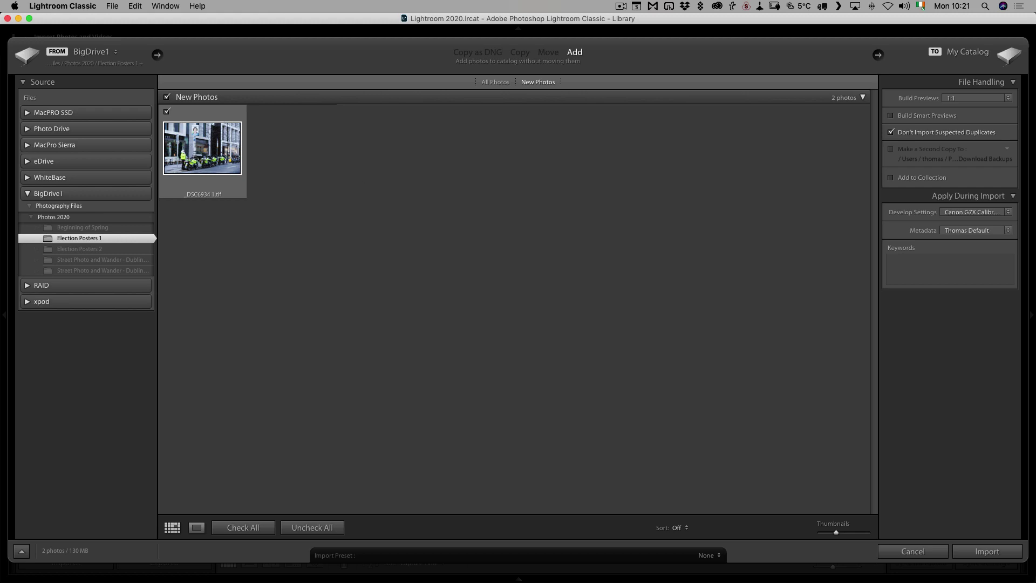
# - Set the import's Develop Settings to None and import the new TIFF photos into the catalog
pyautogui.click(948, 213)
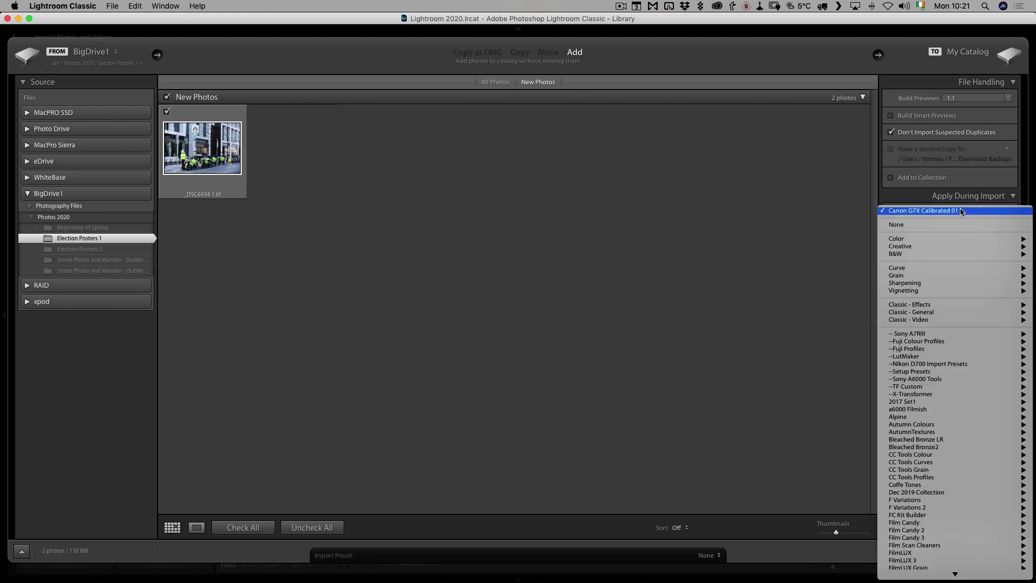
pyautogui.click(937, 225)
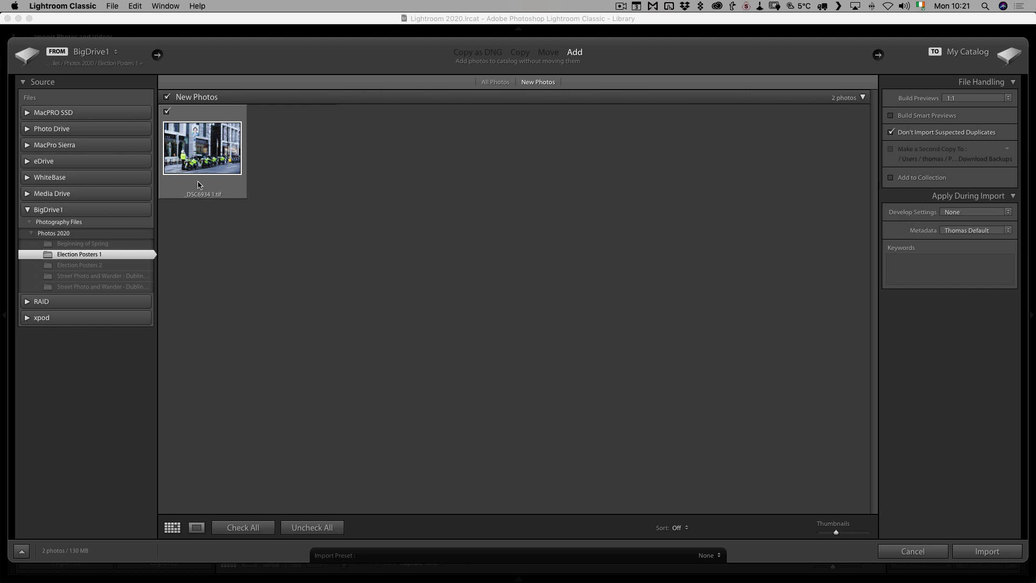
pyautogui.click(992, 552)
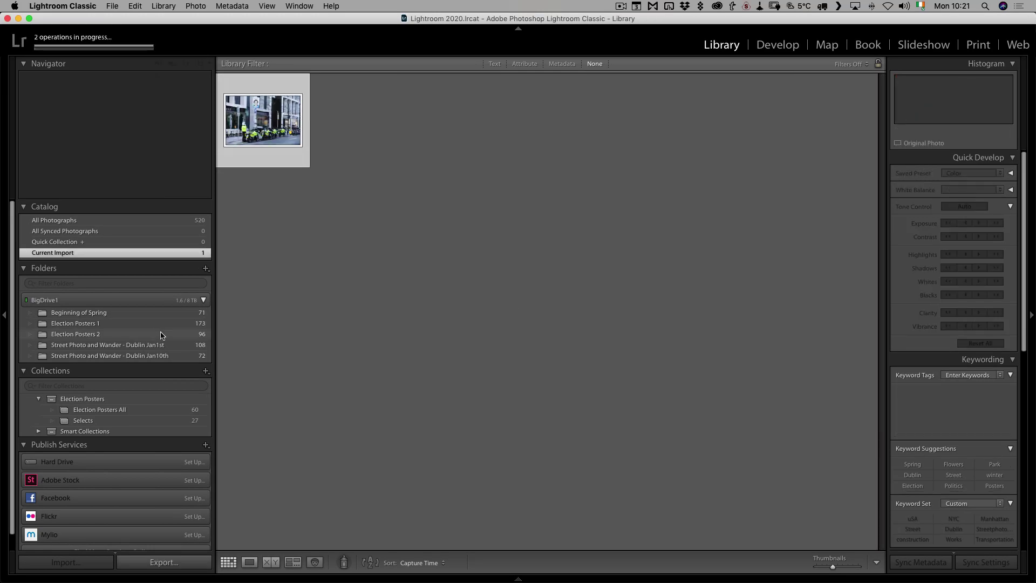
# - Find the imported _DSC6934 TIFF beside its original in the Election Posters 1 folder and view it enlarged
pyautogui.click(130, 323)
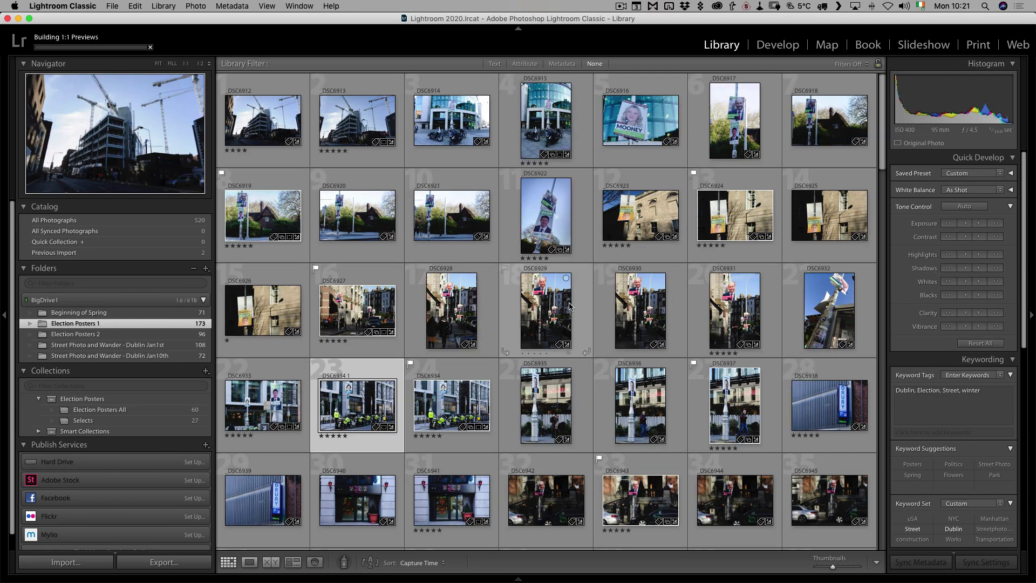
pyautogui.scroll(-3, 529, 297)
pyautogui.click(451, 279)
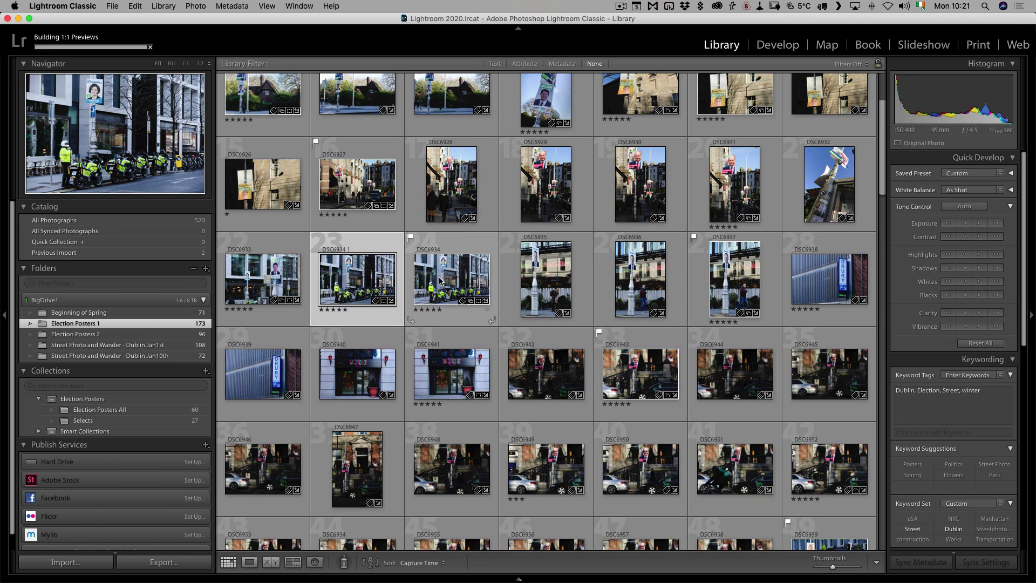
pyautogui.doubleClick(386, 279)
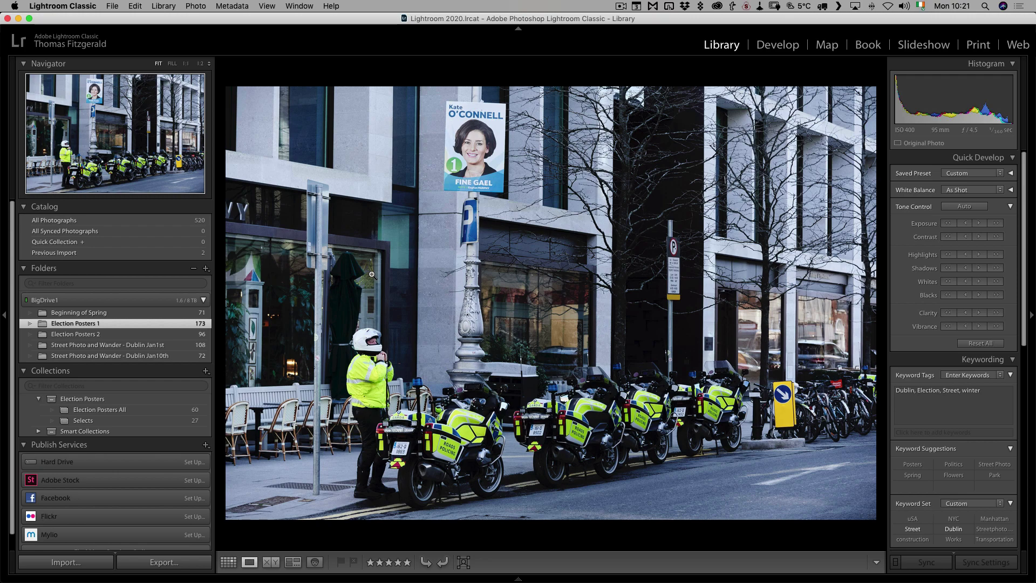